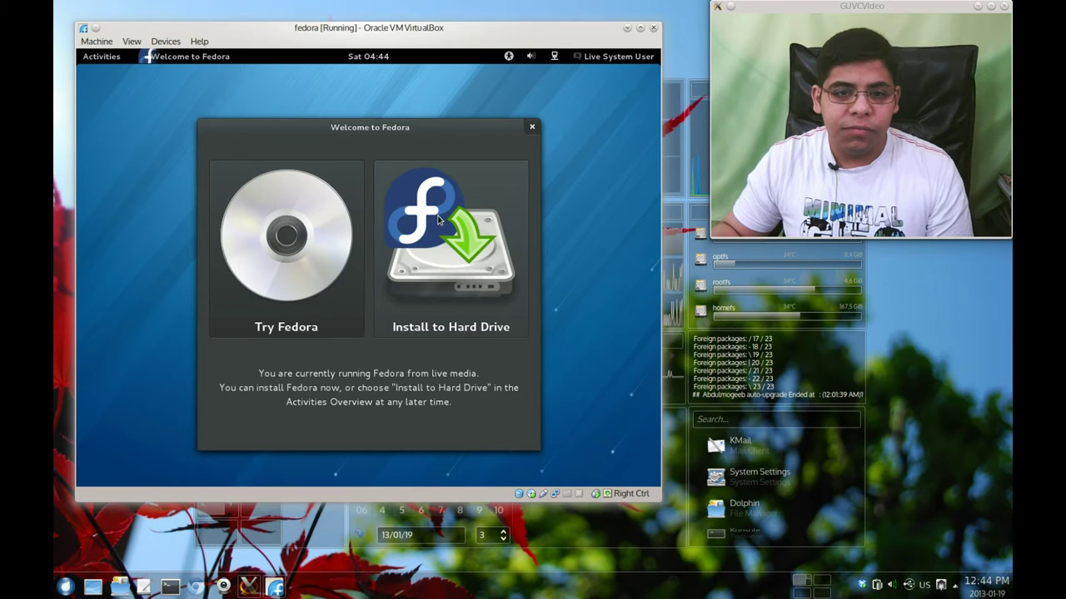
Start the Fedora installation to the hard drive and open the installation destination settings
{"action": "left_click", "coordinate": [468, 279]}
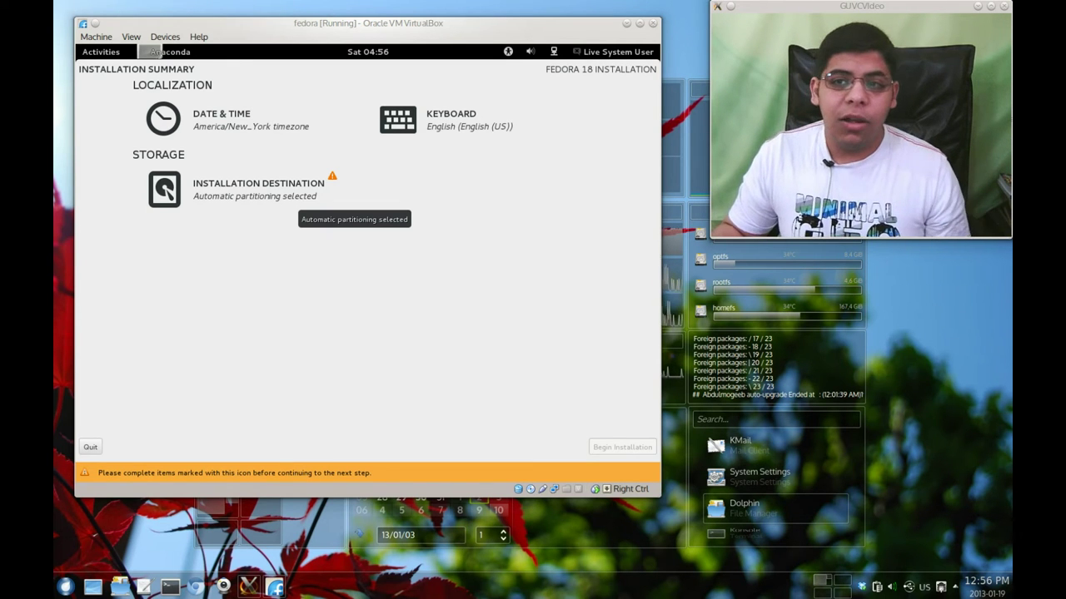
{"action": "left_click", "coordinate": [285, 209]}
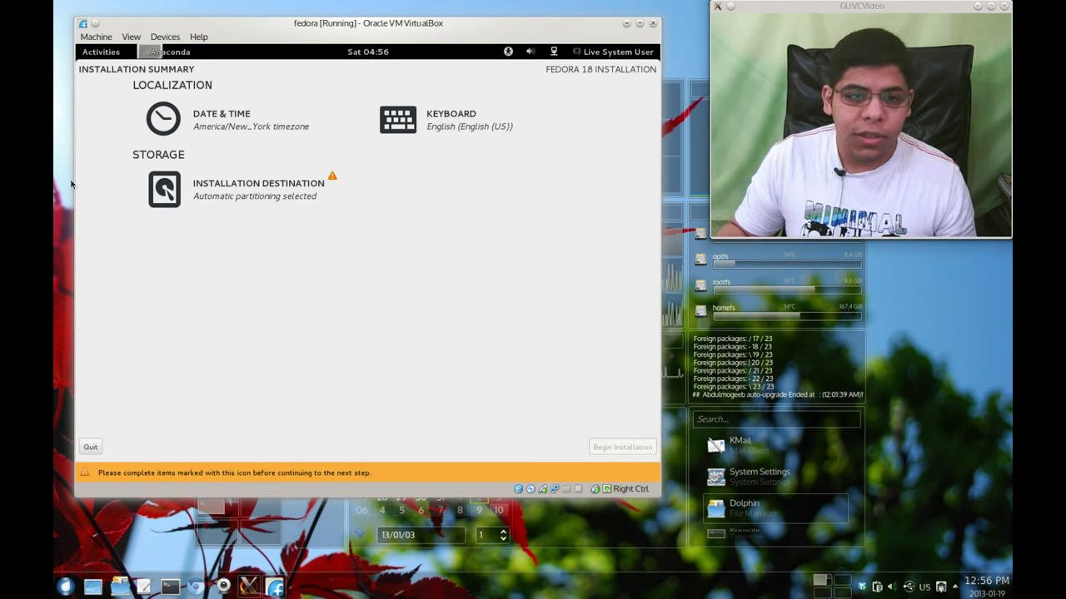
{"action": "left_click", "coordinate": [164, 189]}
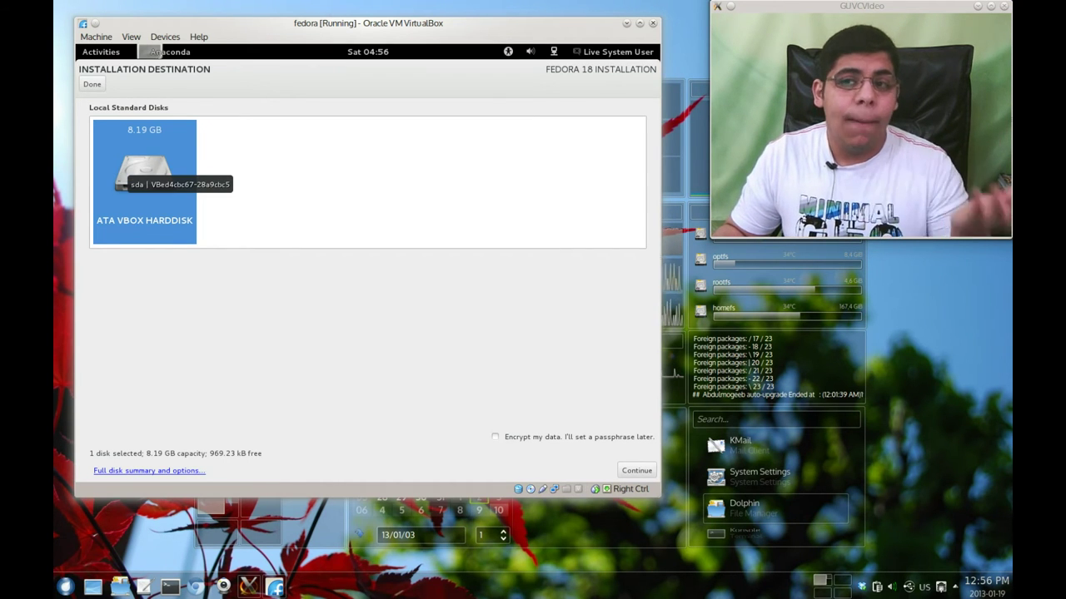
Use the ATA VBOX HARDDISK as the installation destination, choose to customize disk partitioning, and proceed to reclaim space
{"action": "left_click", "coordinate": [154, 172]}
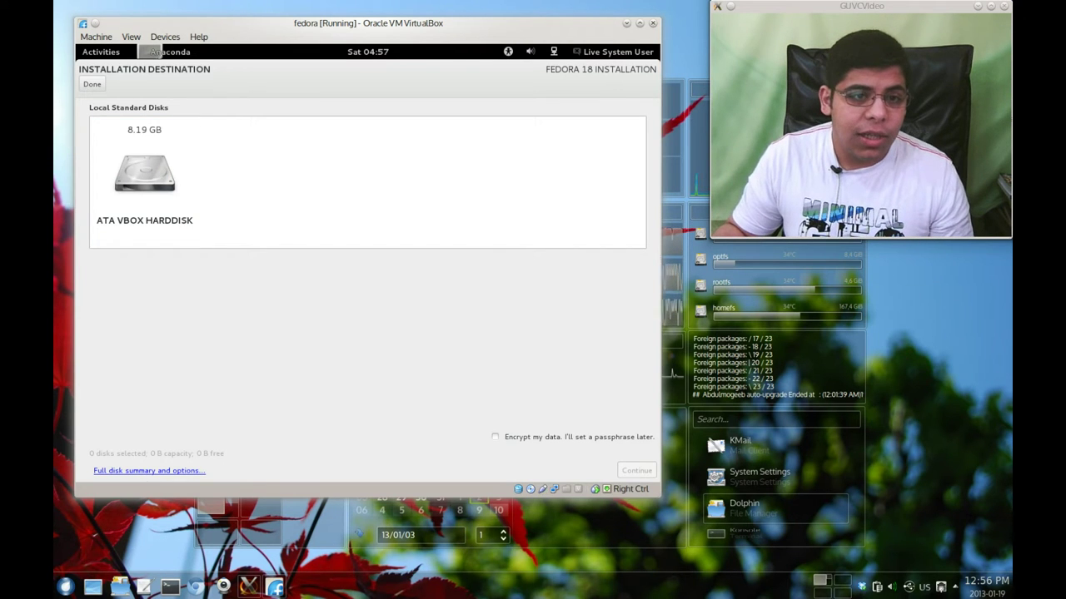
{"action": "left_click", "coordinate": [187, 193]}
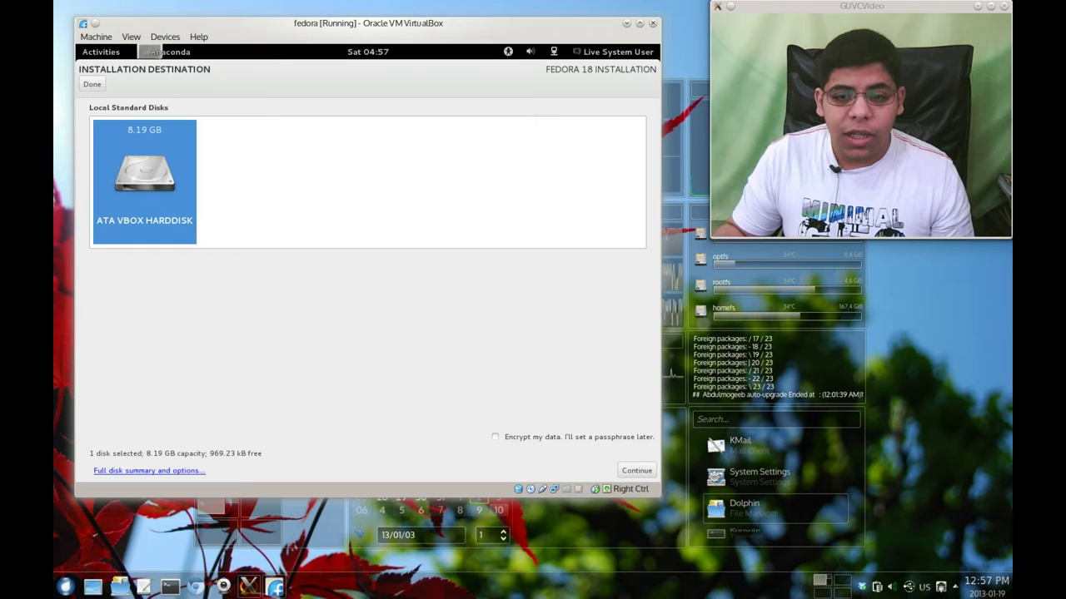
{"action": "left_click", "coordinate": [634, 472]}
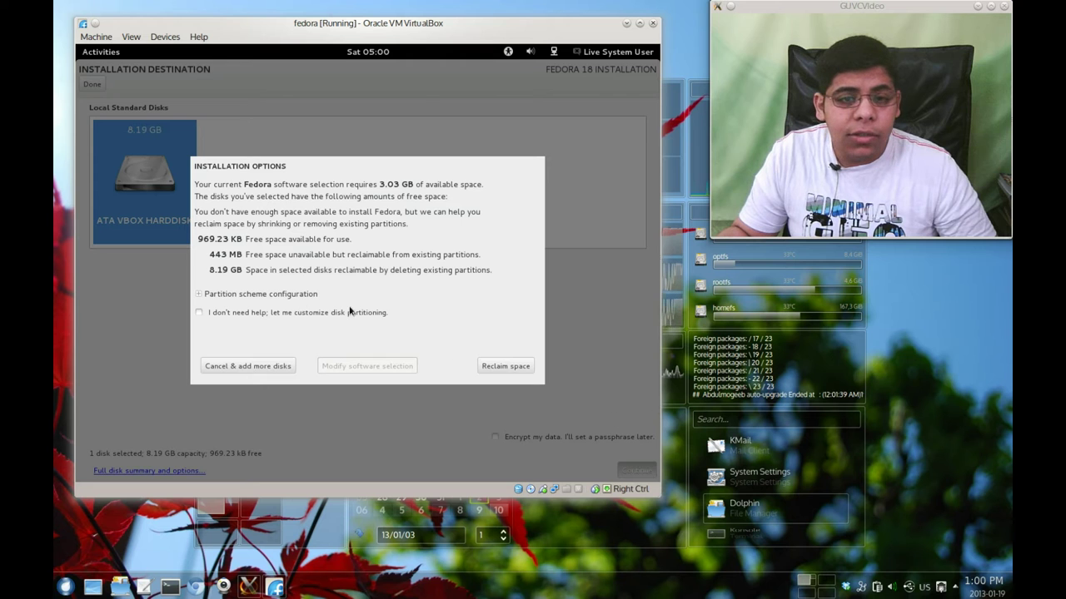
{"action": "left_click", "coordinate": [238, 313]}
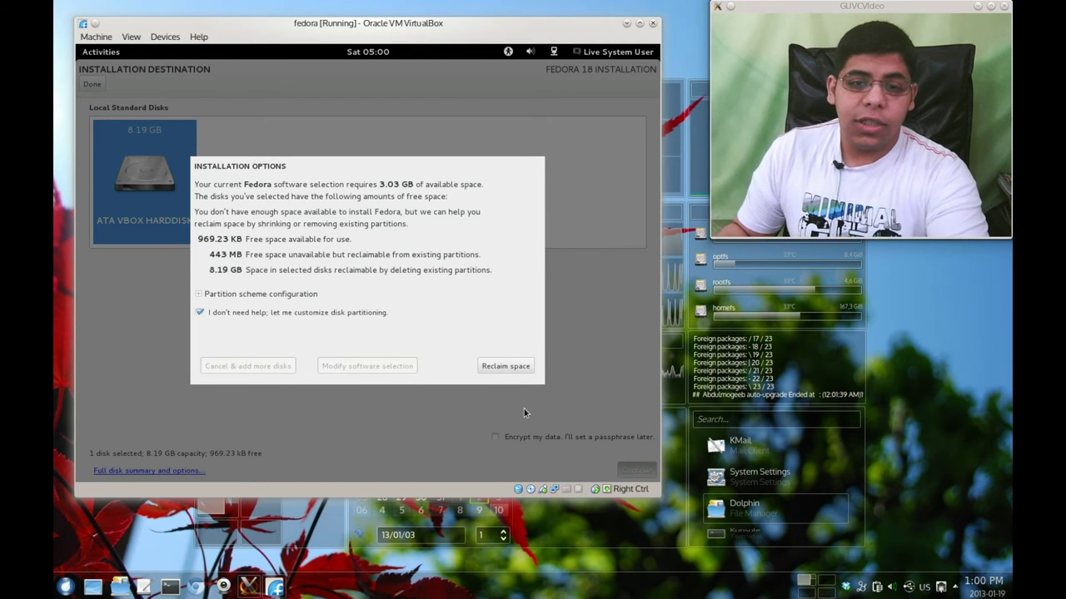
{"action": "left_click", "coordinate": [505, 367]}
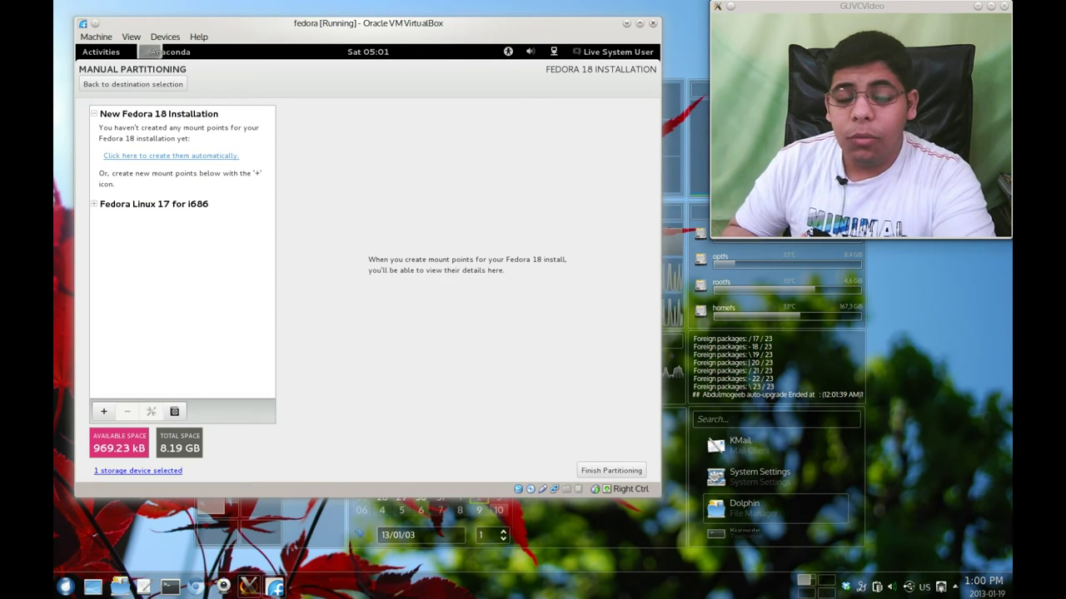
Delete the Boot partition of the existing Fedora Linux 17 for i686 installation
{"action": "left_click", "coordinate": [94, 204]}
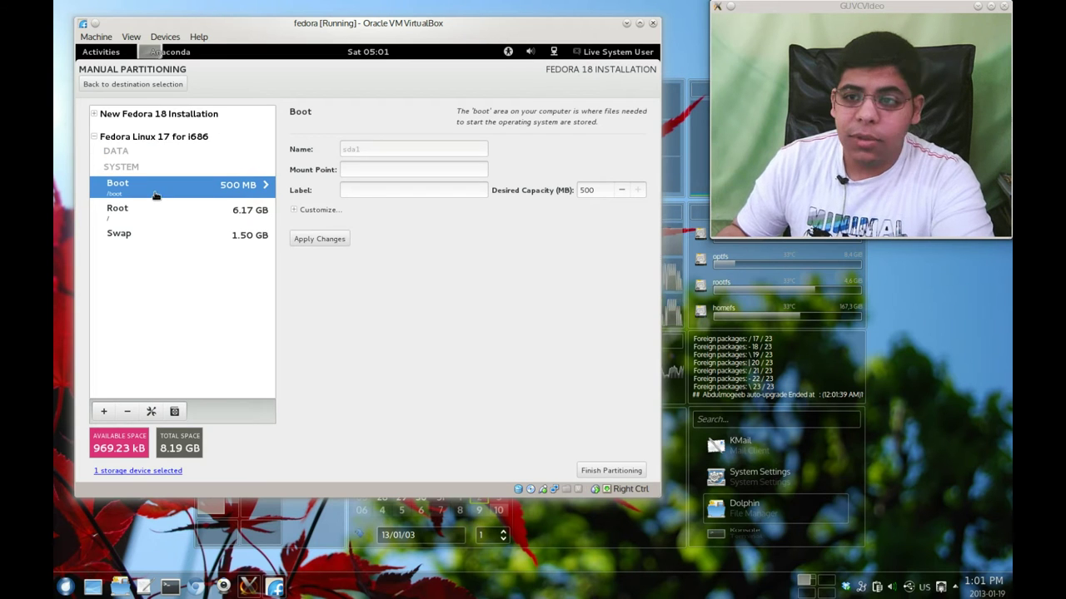
{"action": "left_click", "coordinate": [127, 212]}
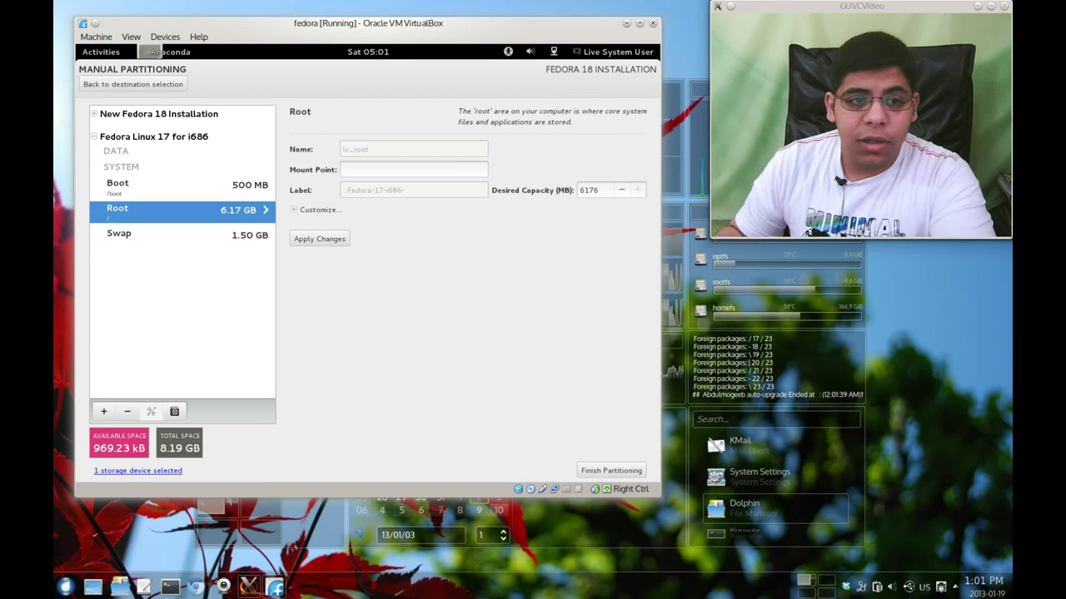
{"action": "key", "text": "Up"}
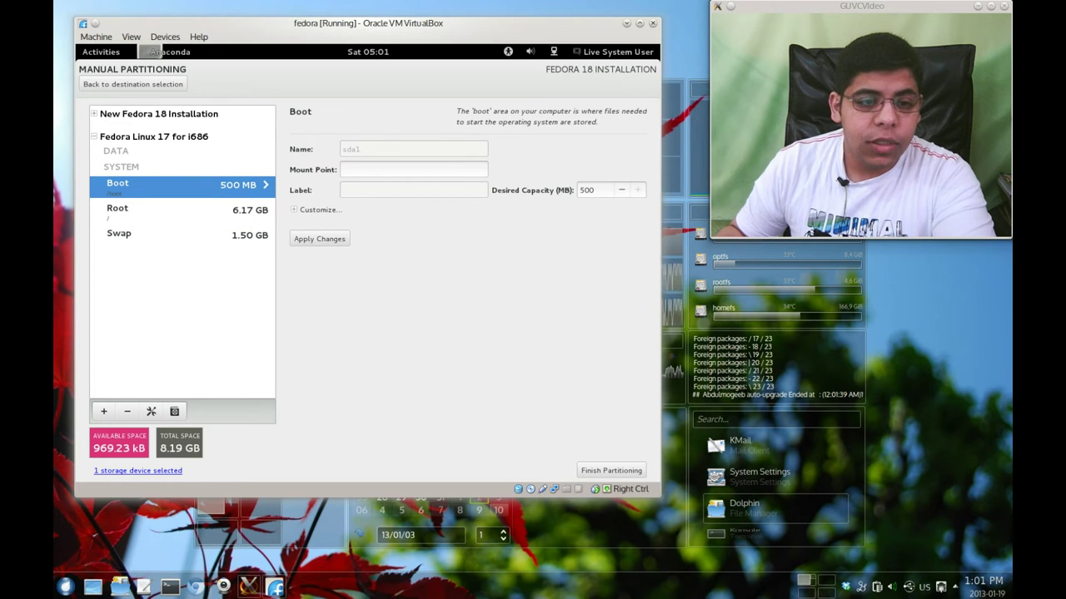
{"action": "left_click", "coordinate": [127, 411]}
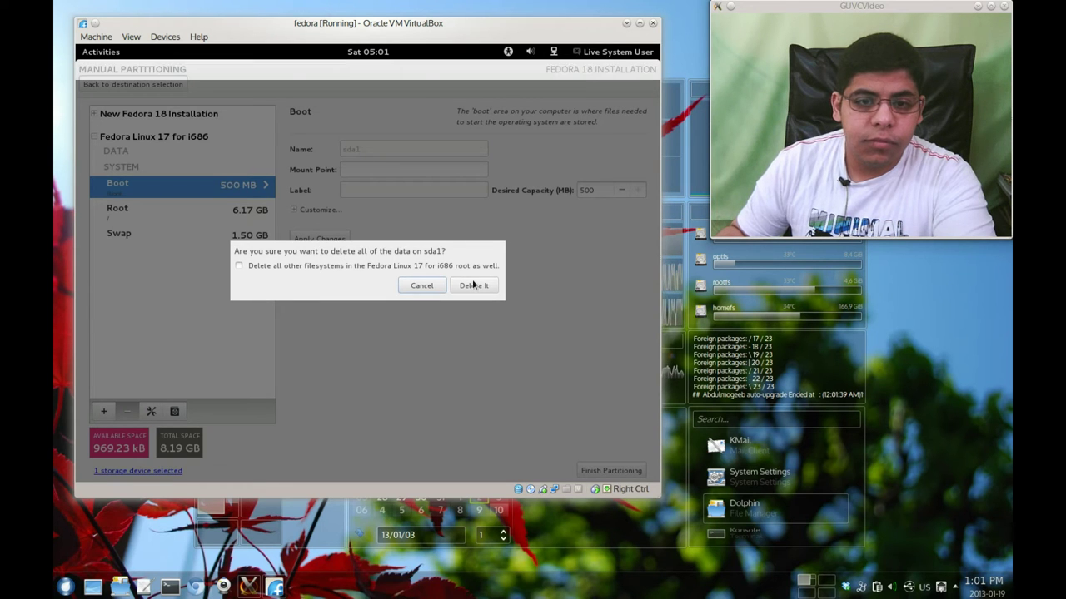
{"action": "left_click", "coordinate": [474, 285]}
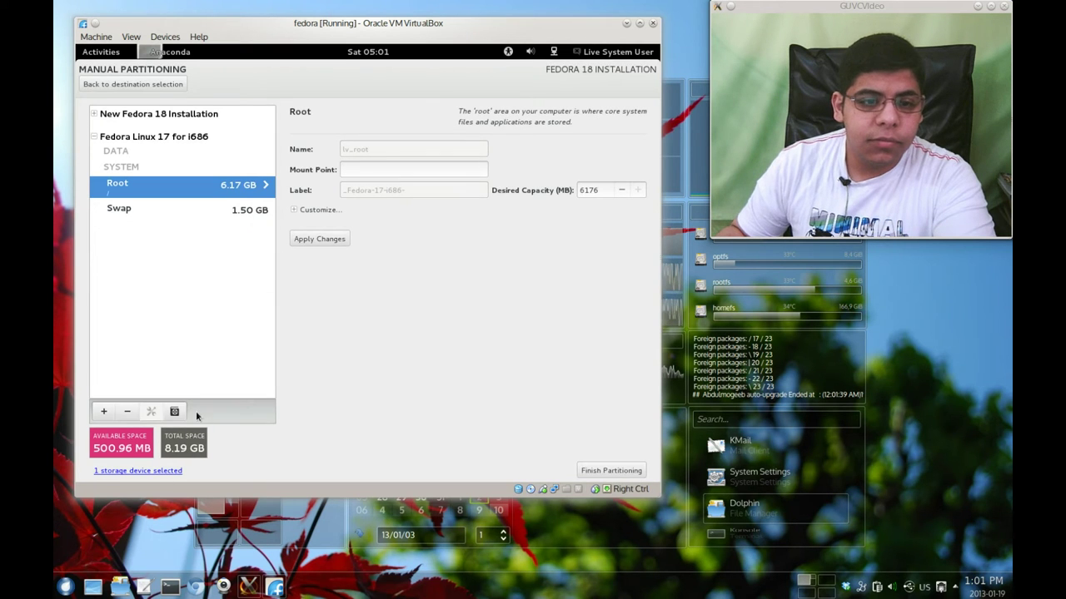
Delete the remaining Root and Swap partitions of the Fedora Linux 17 for i686 installation
{"action": "left_click", "coordinate": [127, 412]}
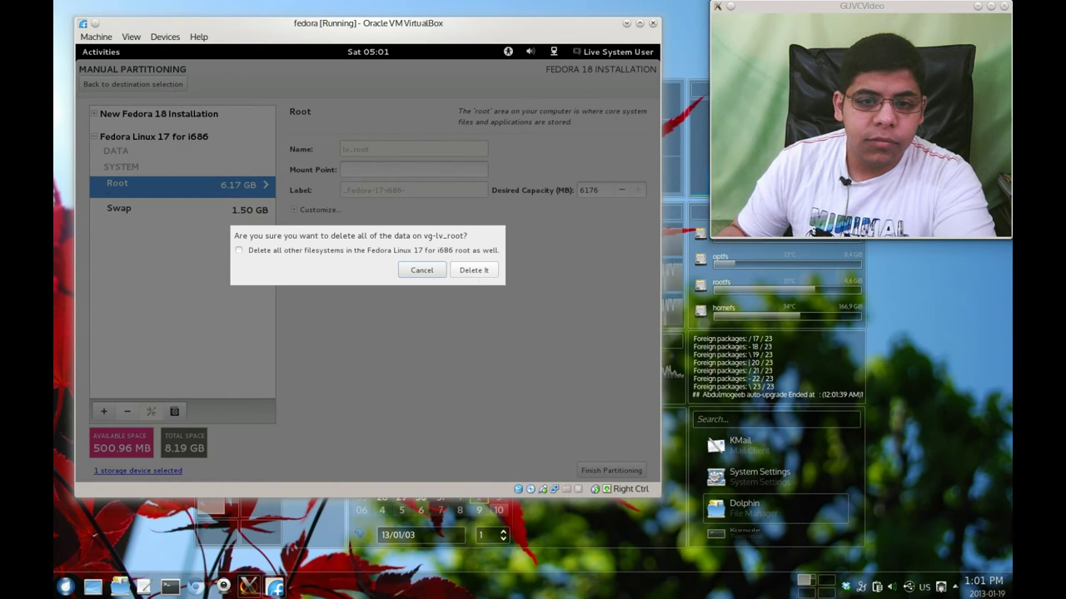
{"action": "key", "text": "Return"}
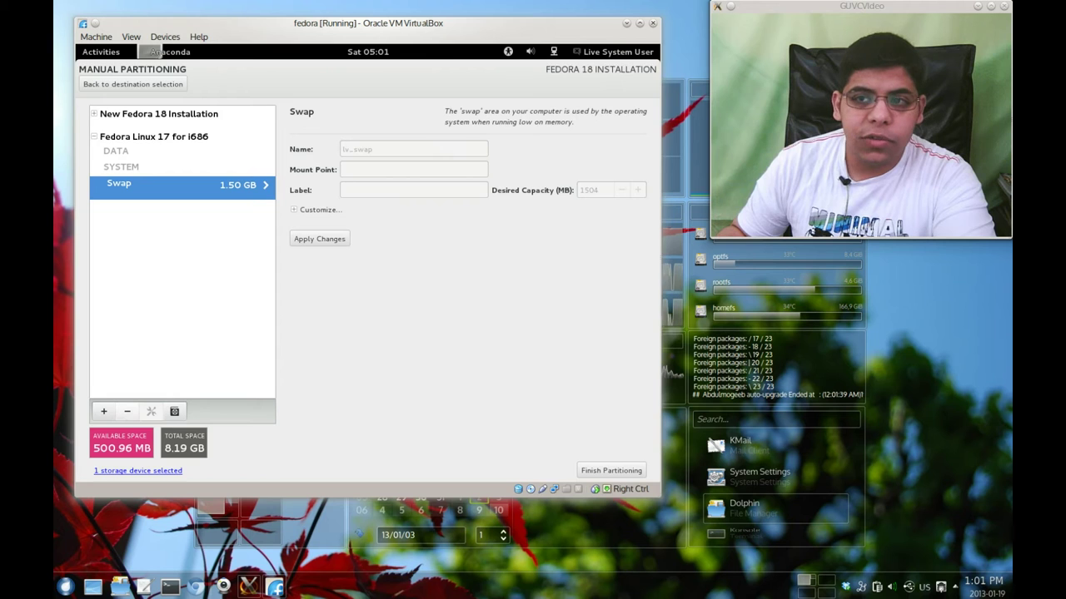
{"action": "left_click", "coordinate": [127, 411]}
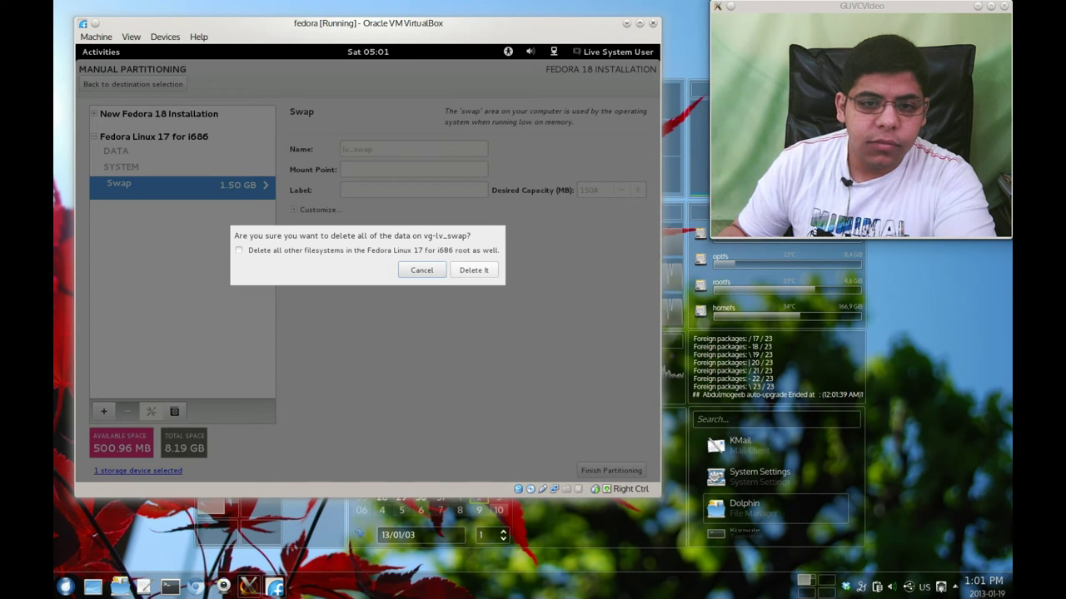
{"action": "left_click", "coordinate": [469, 270]}
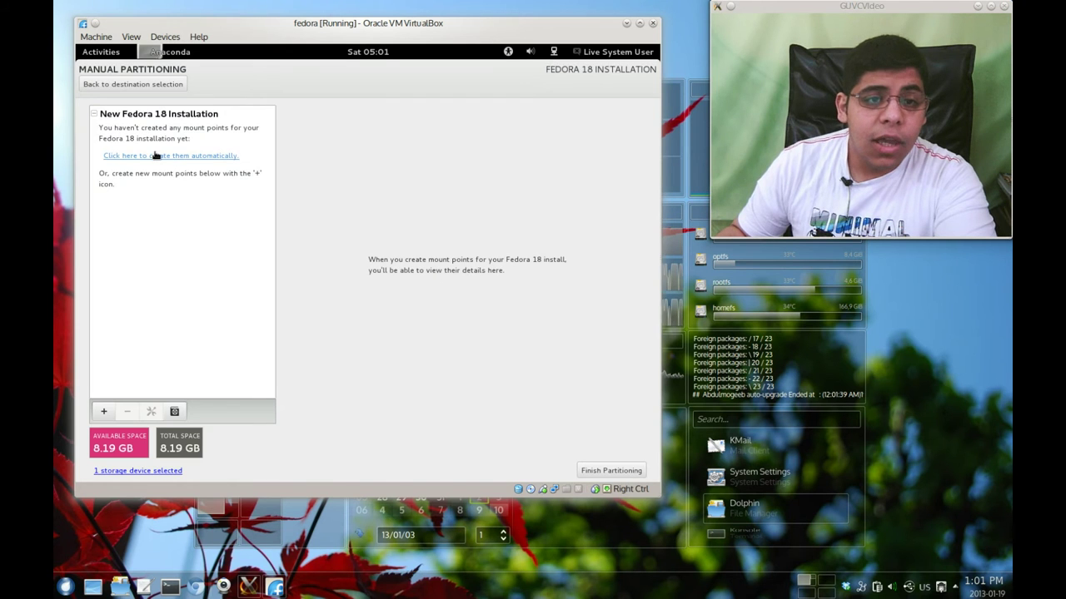
Add a / mount point with a desired capacity of 6 and expand its customization options
{"action": "left_click", "coordinate": [158, 155]}
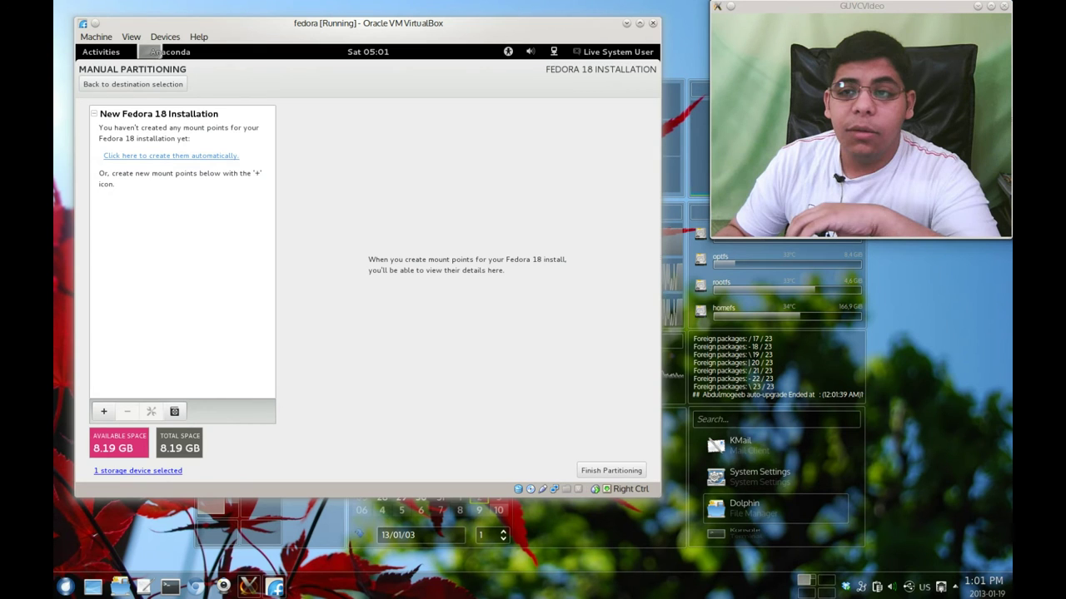
{"action": "left_click", "coordinate": [109, 411]}
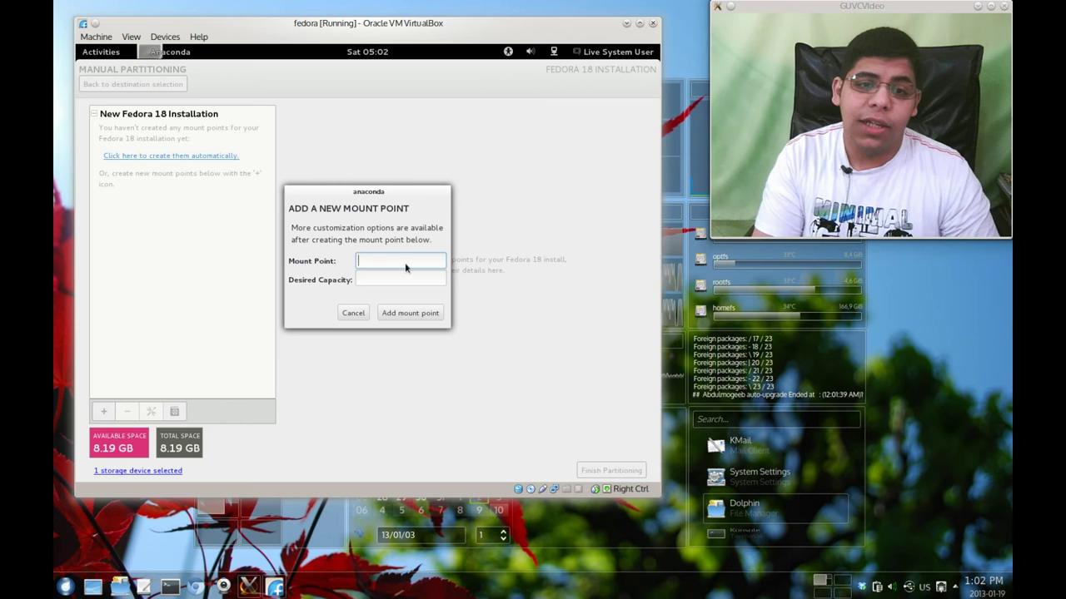
{"action": "type", "text": "/"}
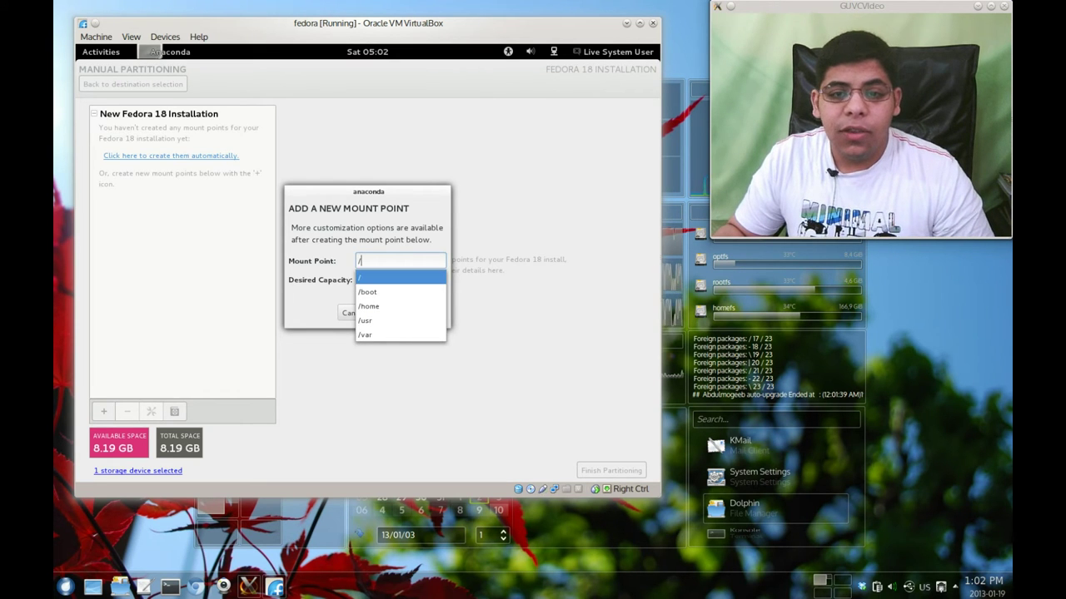
{"action": "left_click", "coordinate": [376, 277]}
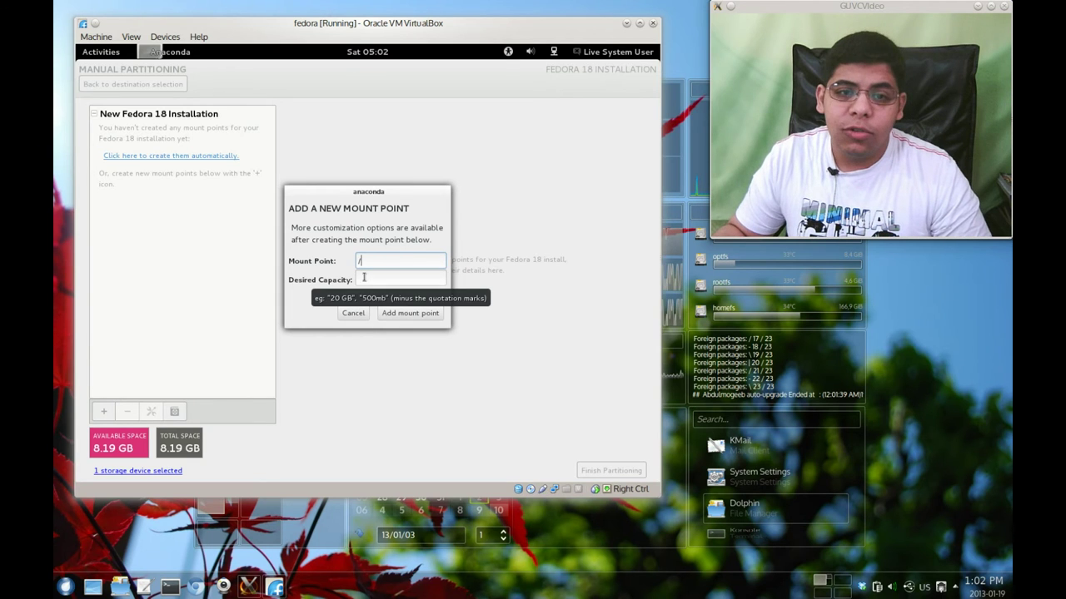
{"action": "key", "text": "Tab"}
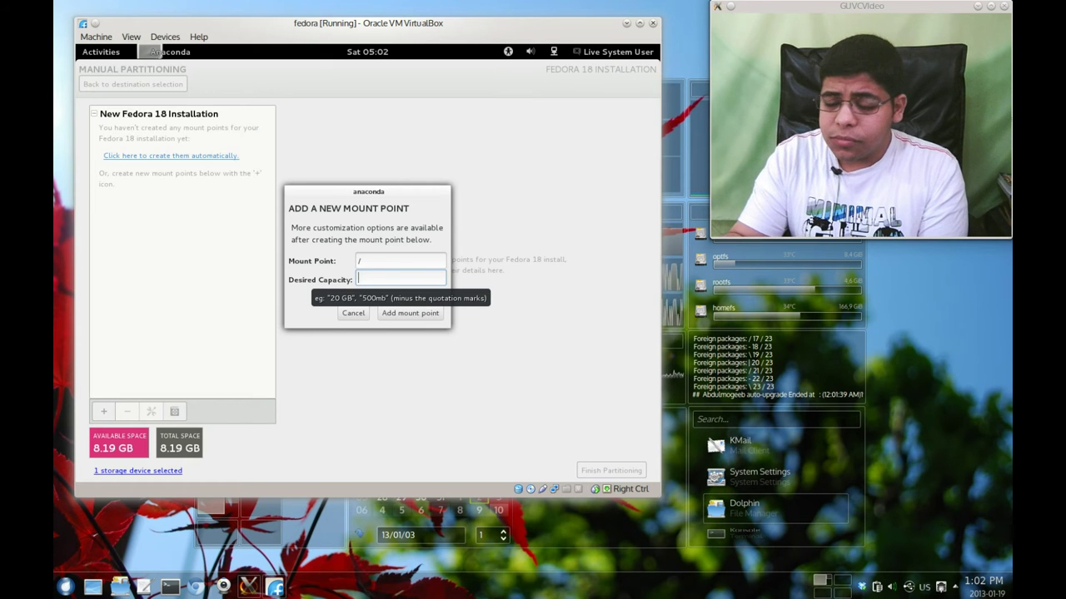
{"action": "type", "text": "6"}
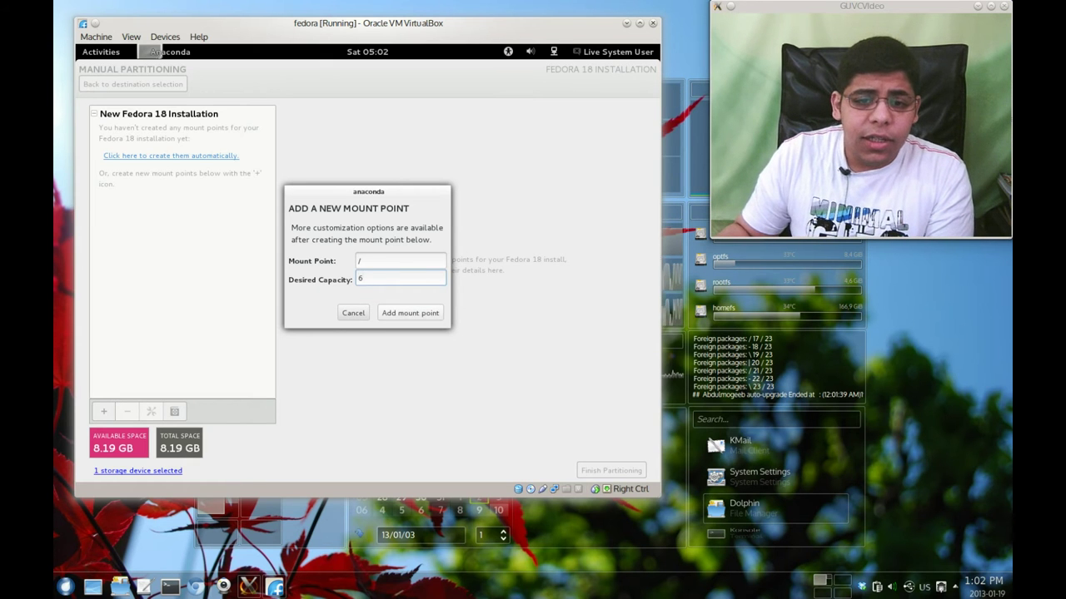
{"action": "key", "text": "Return"}
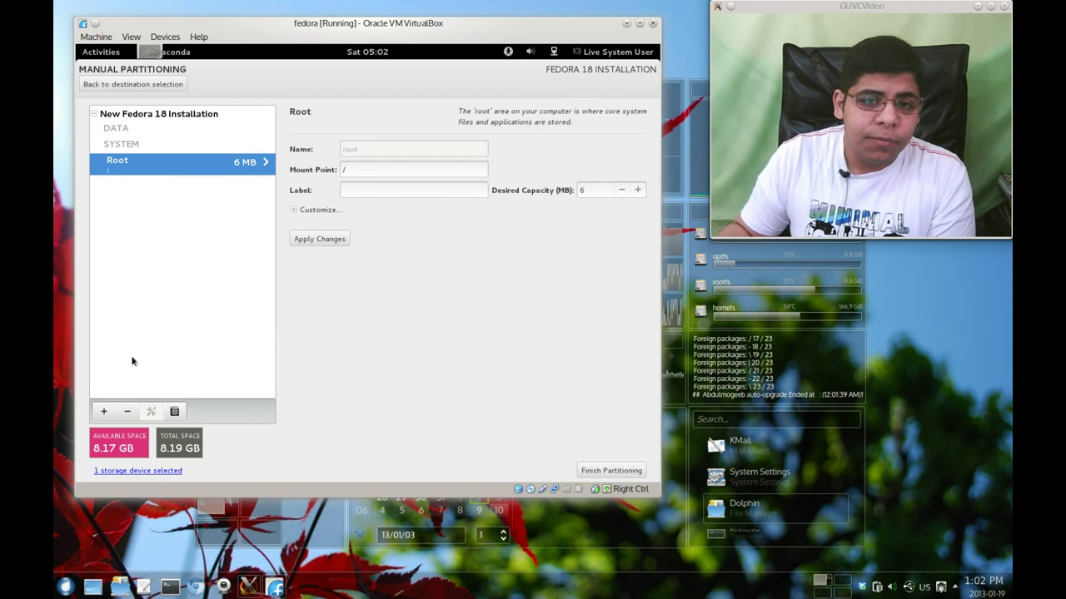
{"action": "left_click", "coordinate": [320, 208]}
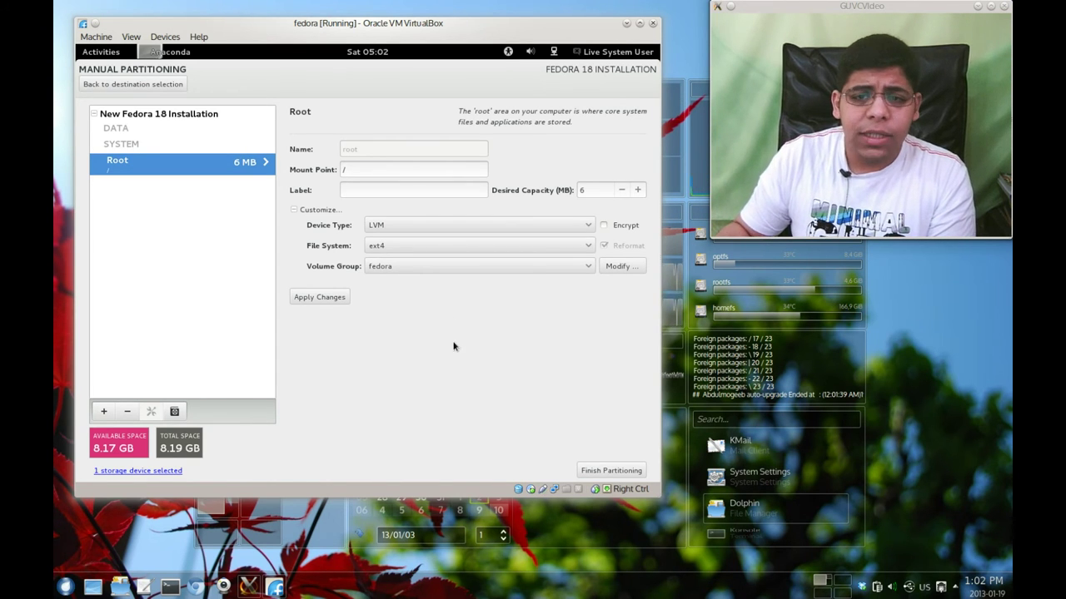
Add a swap mount point with a desired capacity of 1024 and select it
{"action": "left_click", "coordinate": [104, 412]}
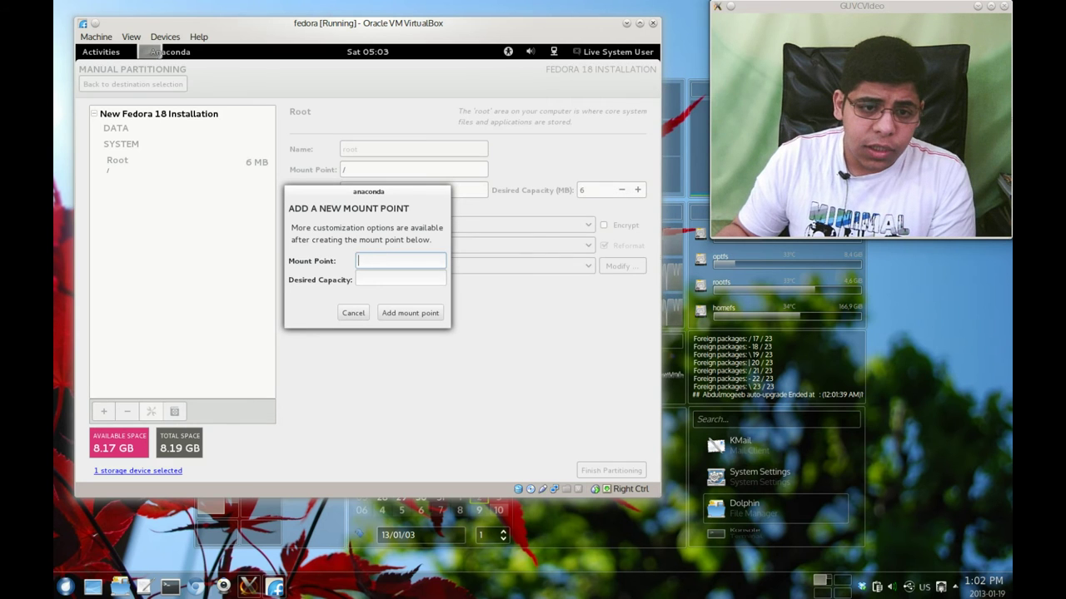
{"action": "left_click", "coordinate": [399, 279]}
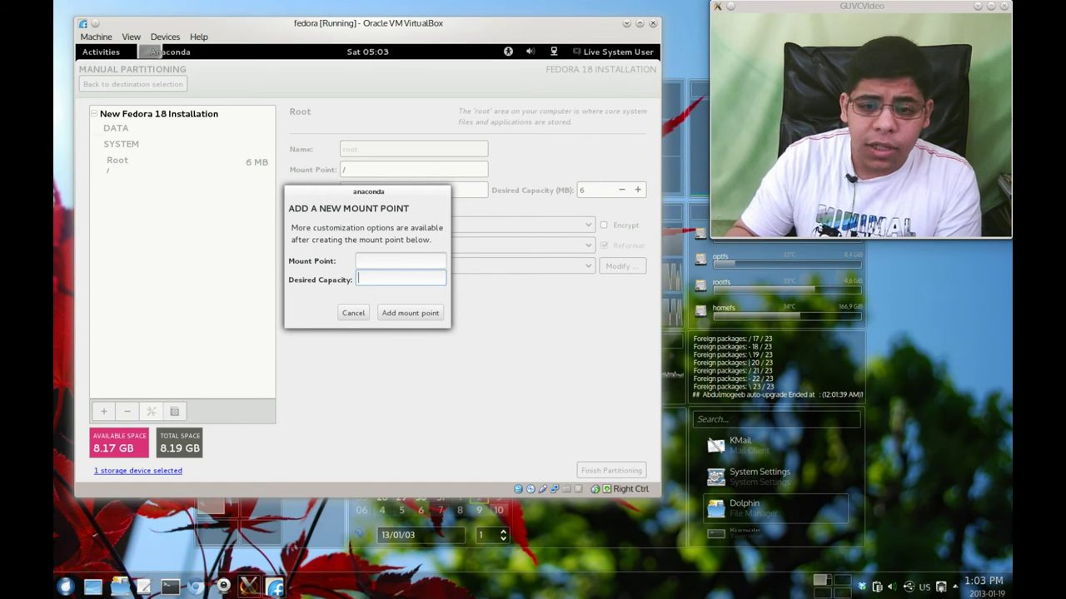
{"action": "type", "text": "1024"}
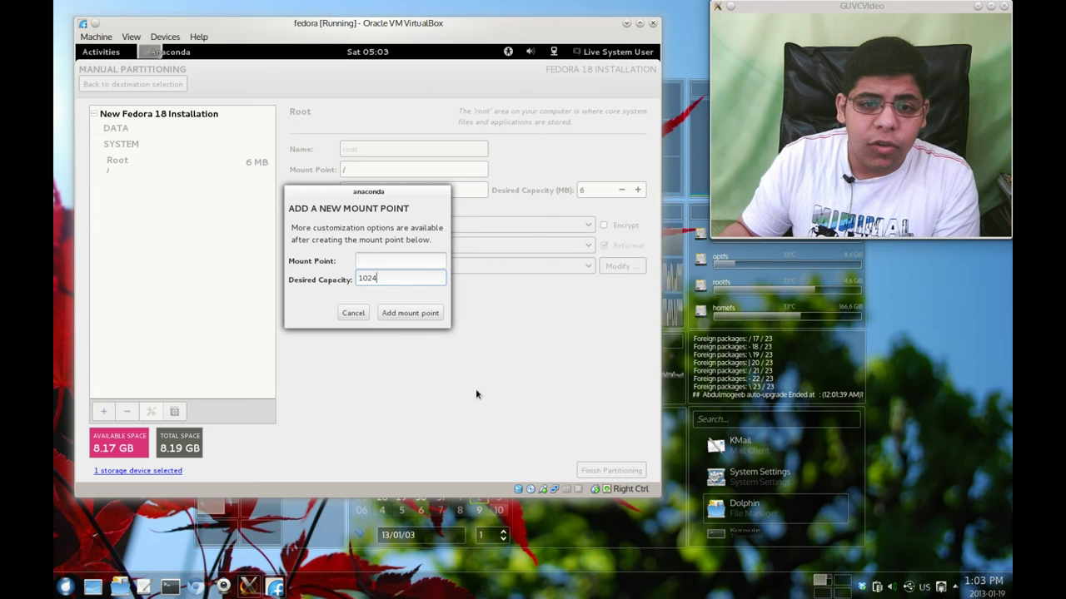
{"action": "left_click", "coordinate": [410, 312]}
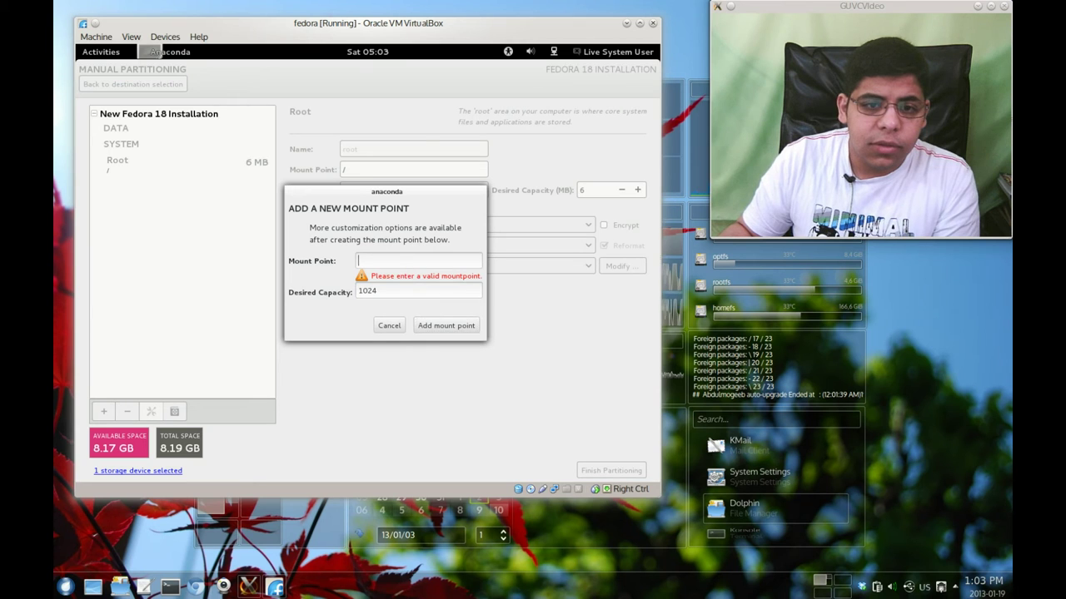
{"action": "left_click", "coordinate": [406, 260]}
{"action": "type", "text": "swap"}
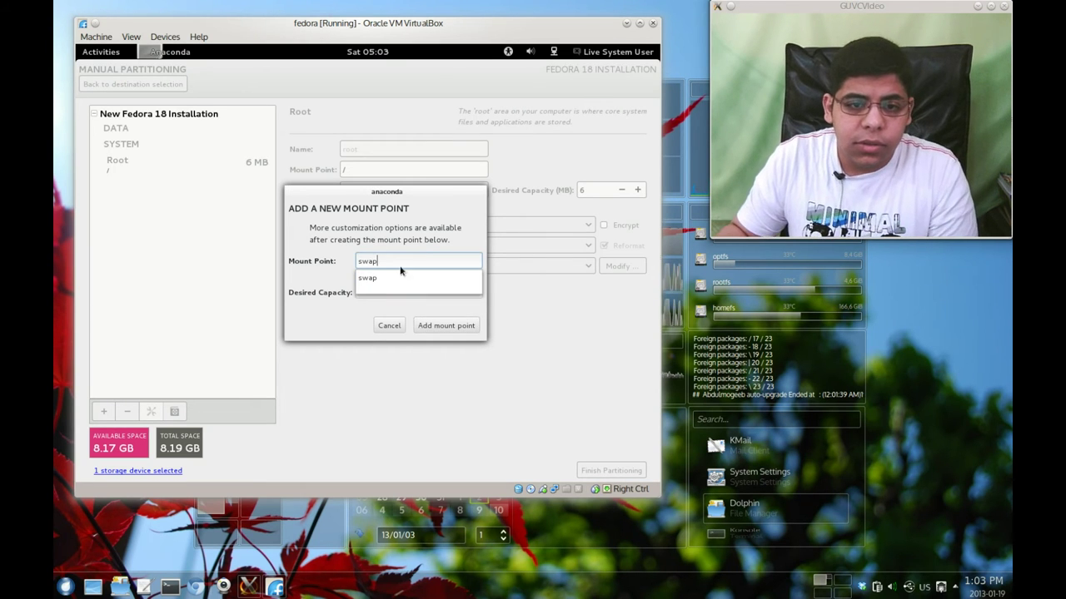
{"action": "left_click", "coordinate": [366, 278]}
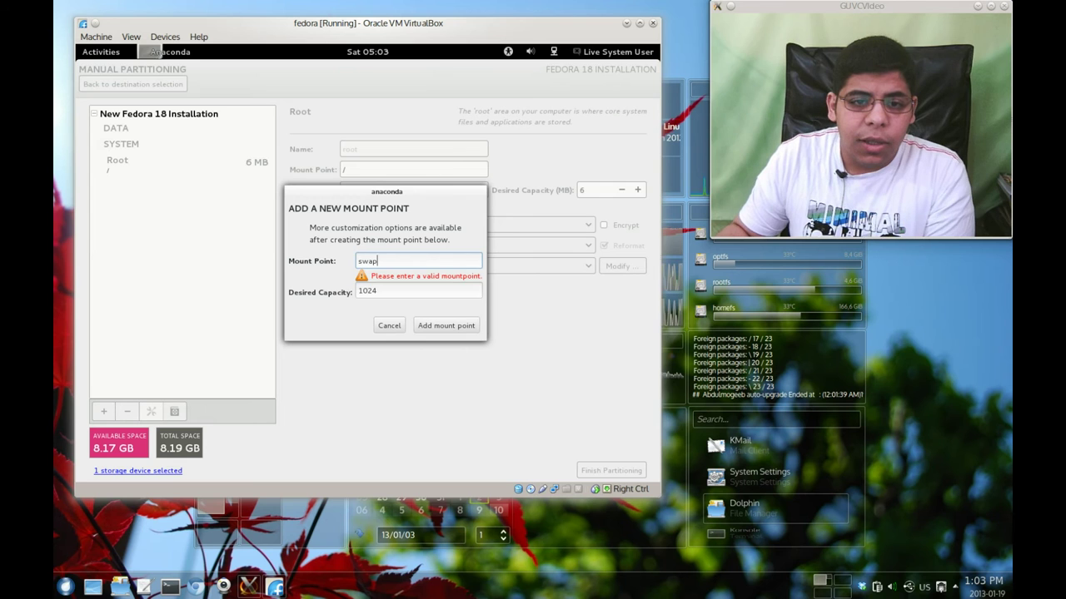
{"action": "left_click", "coordinate": [437, 327]}
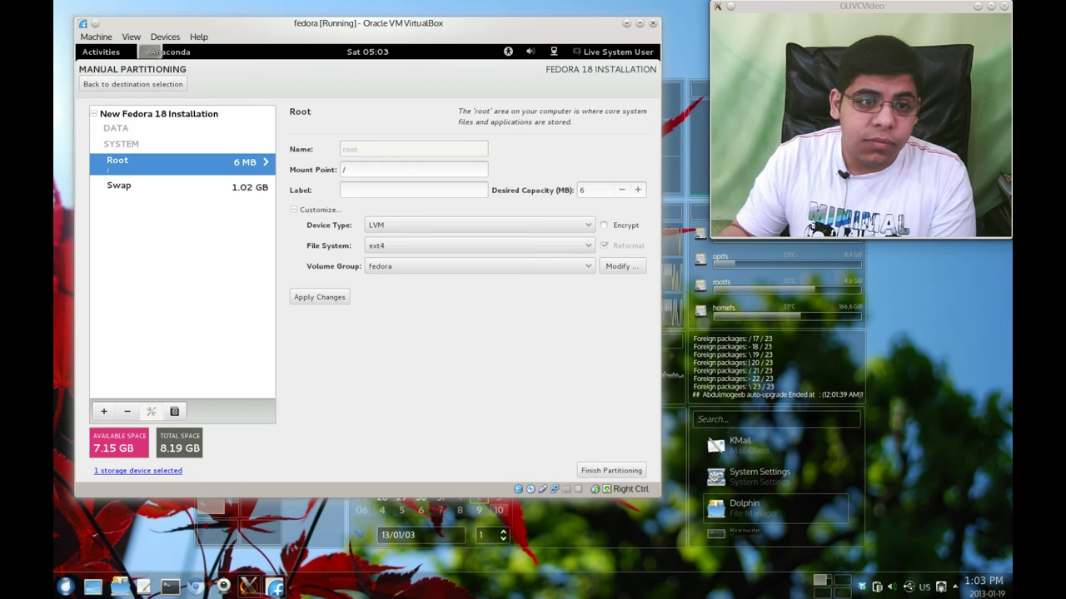
{"action": "left_click", "coordinate": [183, 188]}
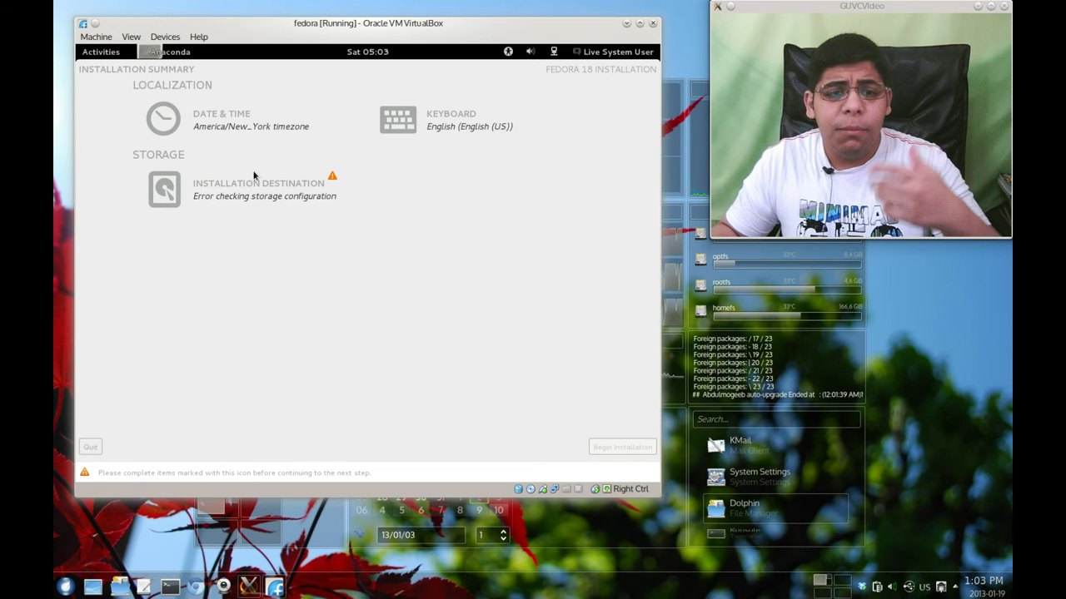
Close the fedora virtual machine by powering it off
{"action": "left_click", "coordinate": [654, 24]}
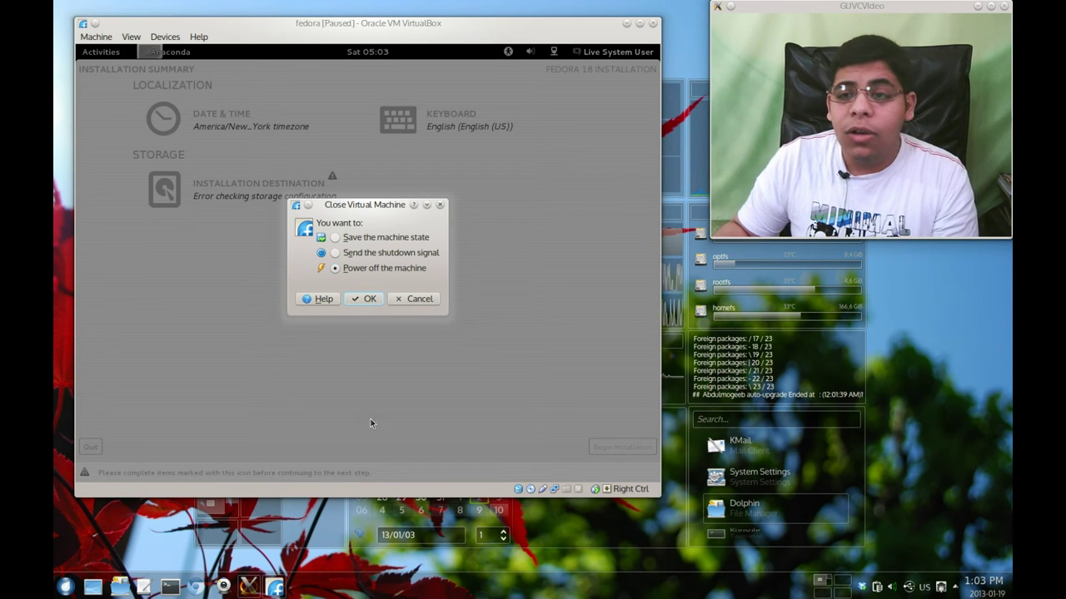
{"action": "left_click", "coordinate": [370, 302]}
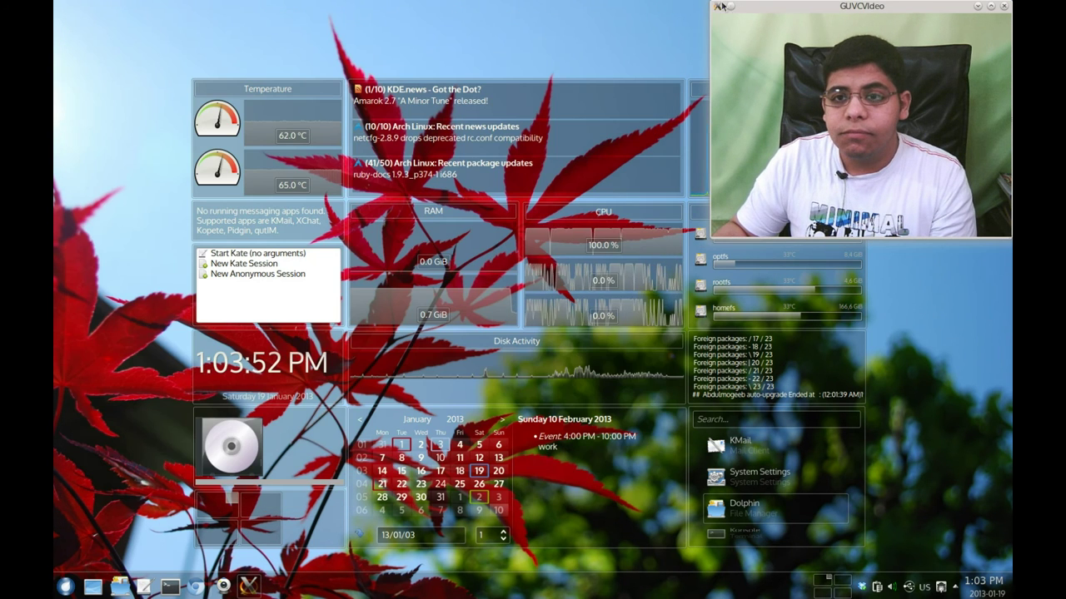
Minimize the Terminal window that is running the screencast
{"action": "left_click_drag", "start_coordinate": [556, 74], "coordinate": [593, 64]}
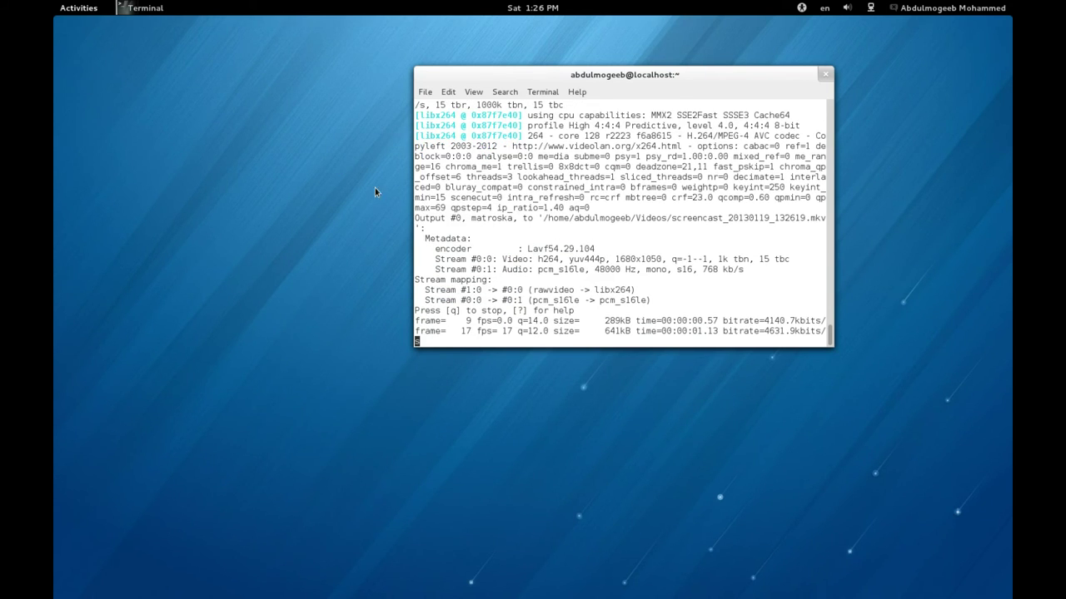
{"action": "right_click", "coordinate": [507, 74]}
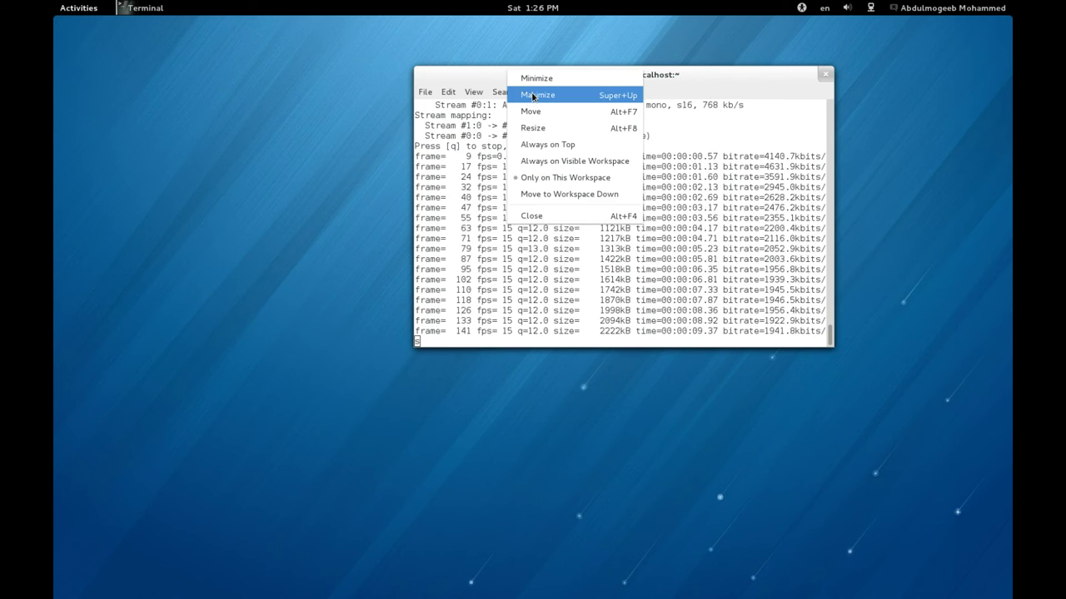
{"action": "left_click", "coordinate": [533, 77]}
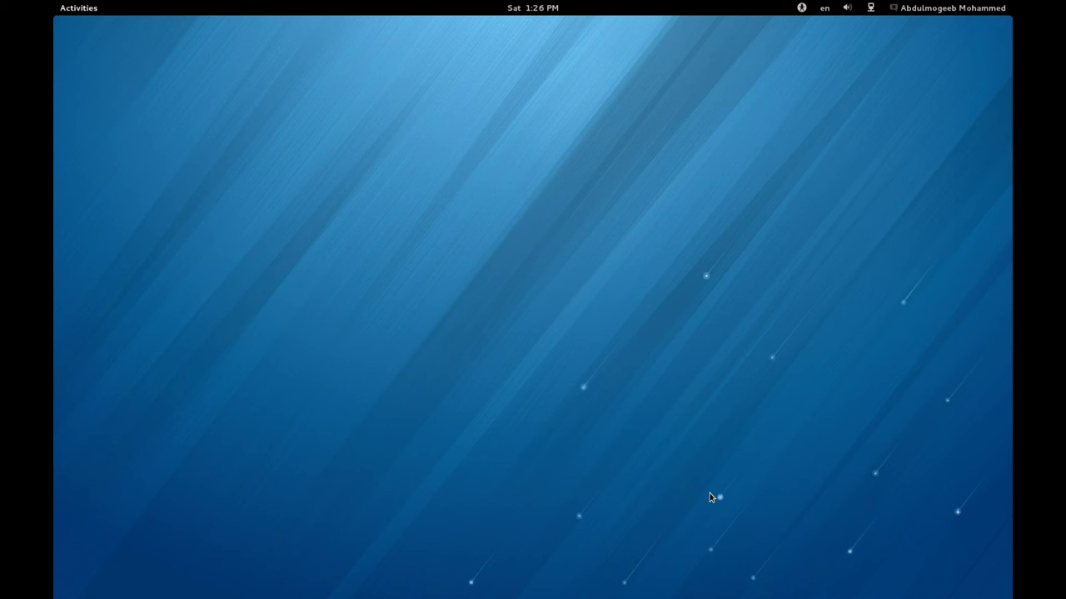
Show all installed applications from the Activities overview and search them for "disk"
{"action": "mouse_move", "coordinate": [55, 5]}
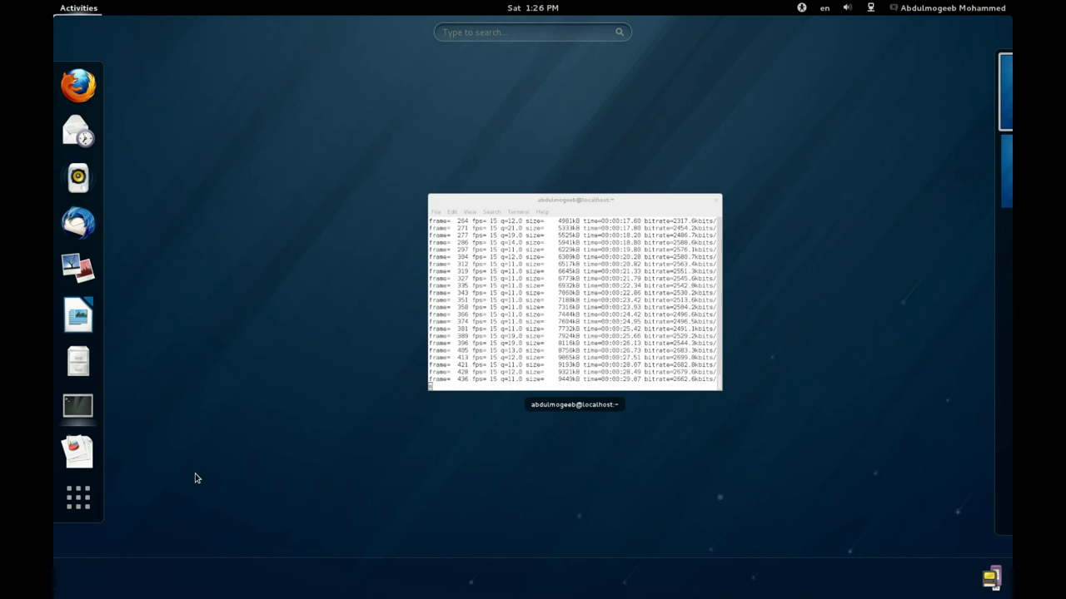
{"action": "left_click", "coordinate": [72, 509]}
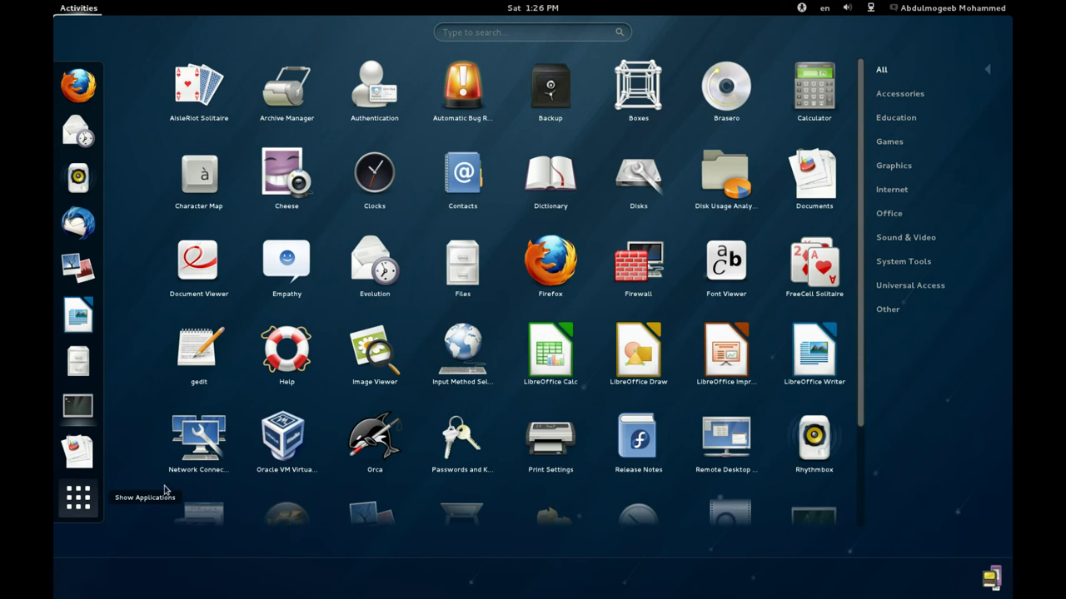
{"action": "scroll", "coordinate": [487, 246], "scroll_direction": "down", "scroll_amount": 2}
{"action": "scroll", "coordinate": [487, 245], "scroll_direction": "up", "scroll_amount": 2}
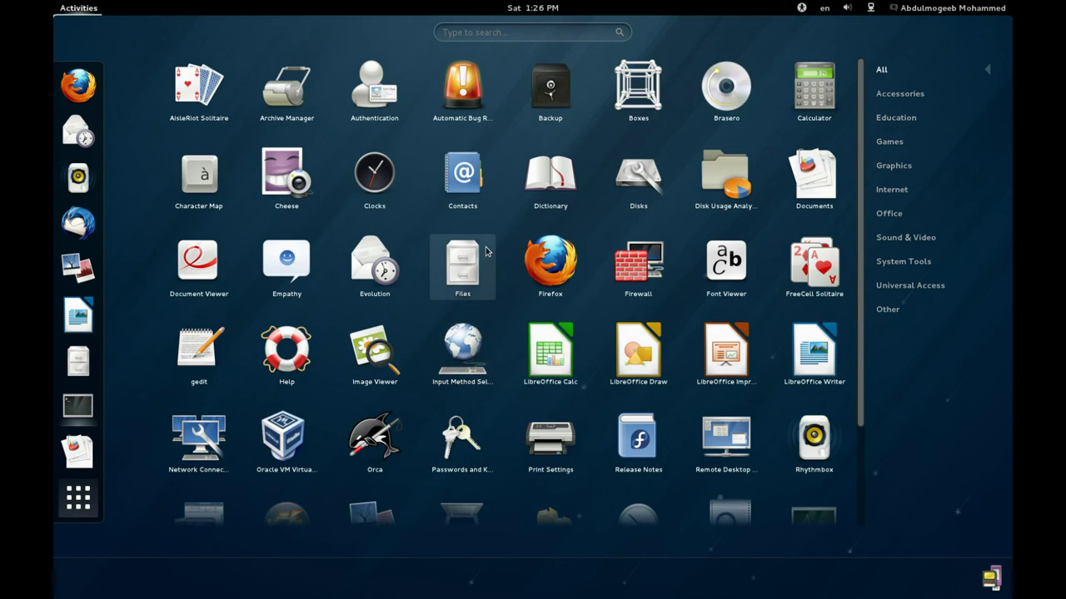
{"action": "left_click", "coordinate": [531, 33]}
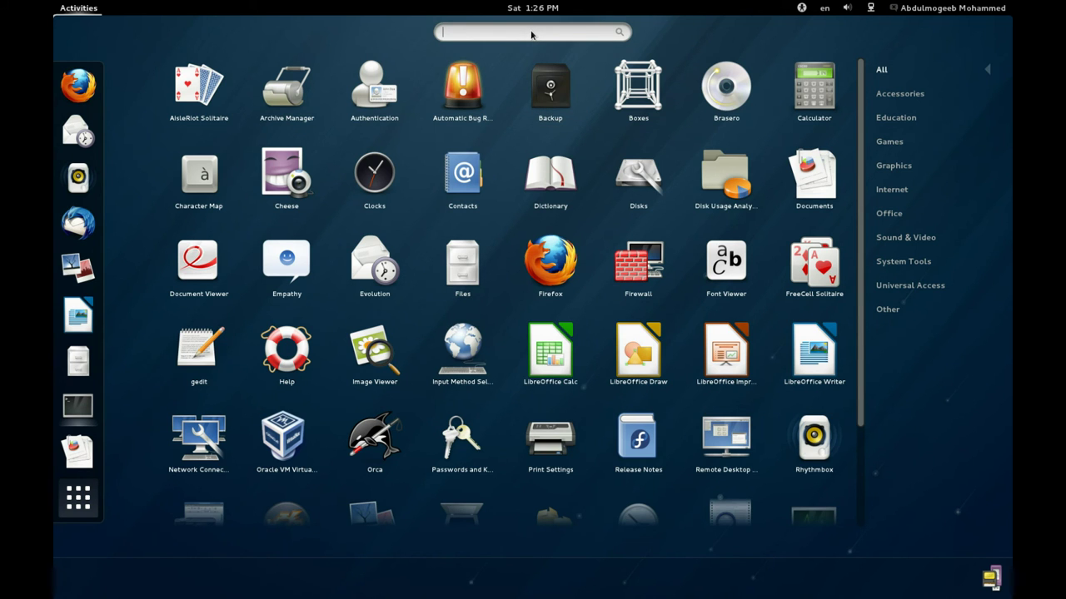
{"action": "type", "text": "disk"}
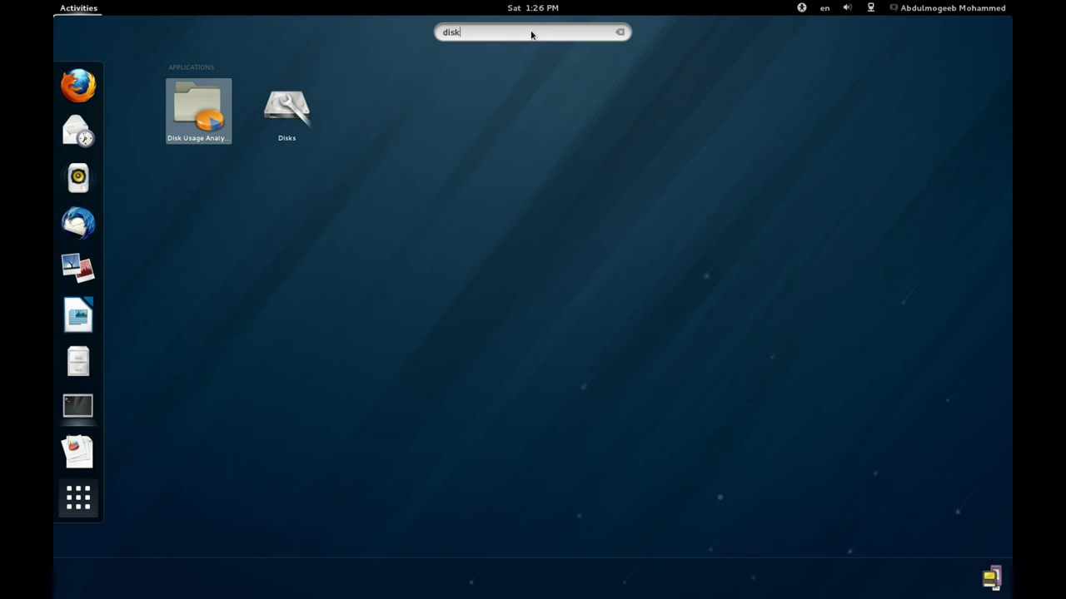
Clear the application search and search for "tw" instead
{"action": "key", "text": "BackSpace"}
{"action": "key", "text": "BackSpace"}
{"action": "key", "text": "BackSpace"}
{"action": "key", "text": "BackSpace"}
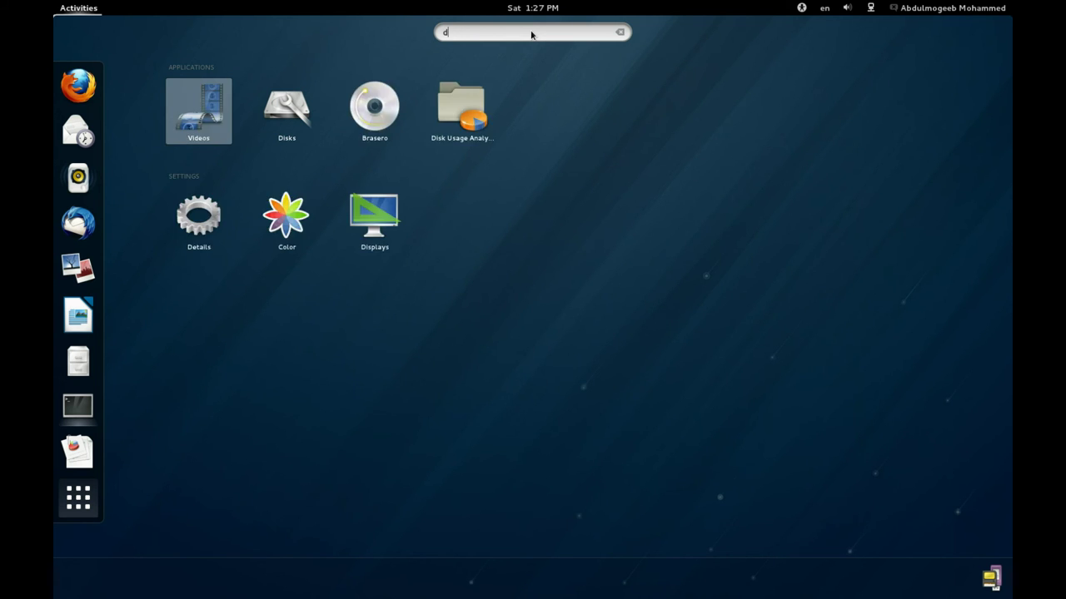
{"action": "type", "text": "tw"}
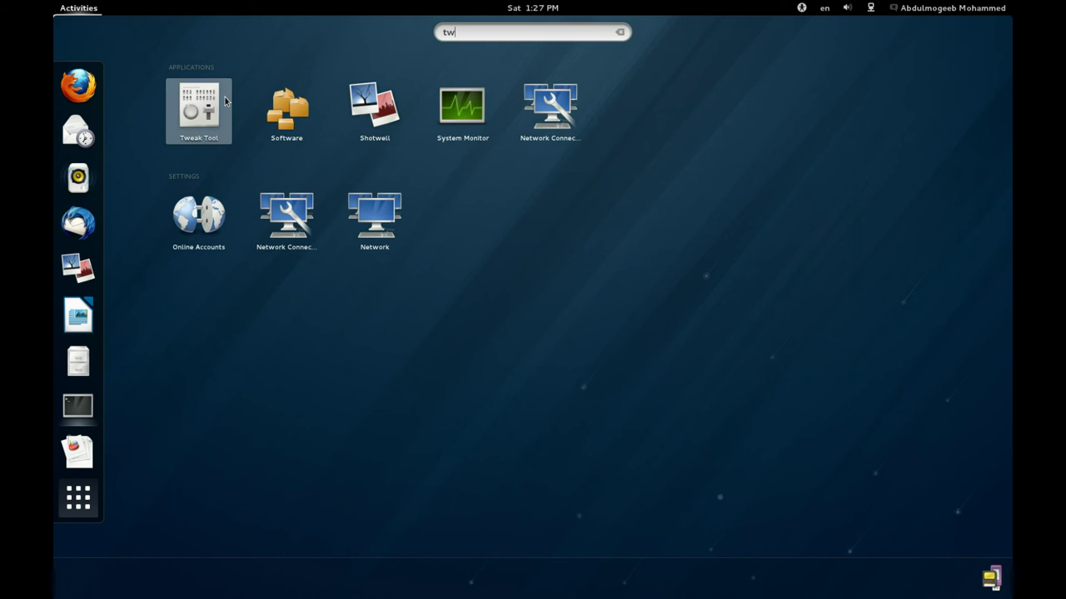
Launch Software from the search results, look at its application options and quit it
{"action": "left_click", "coordinate": [270, 122]}
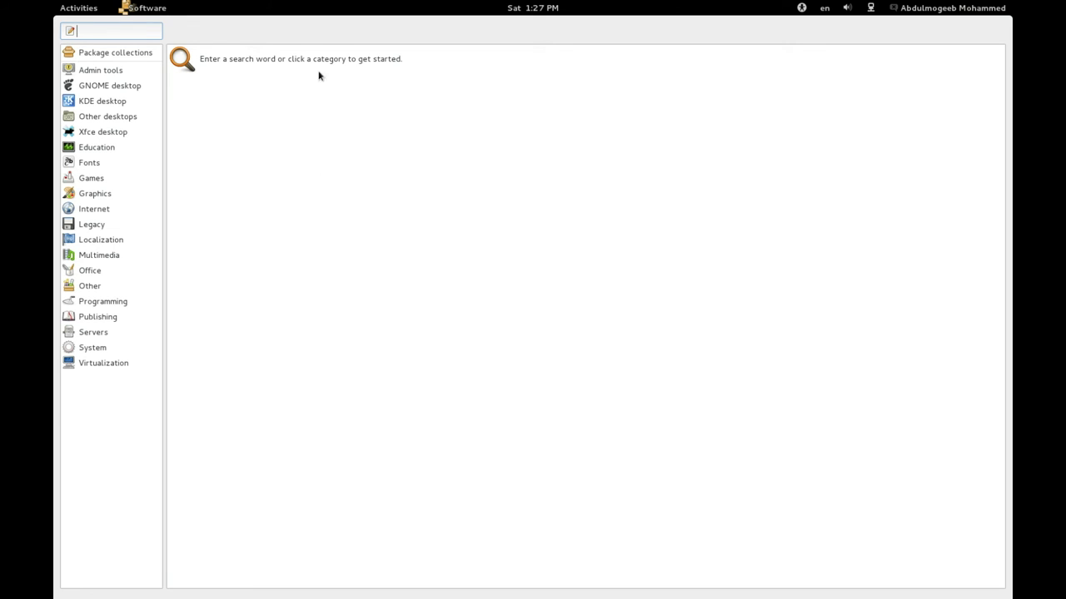
{"action": "left_click", "coordinate": [162, 5]}
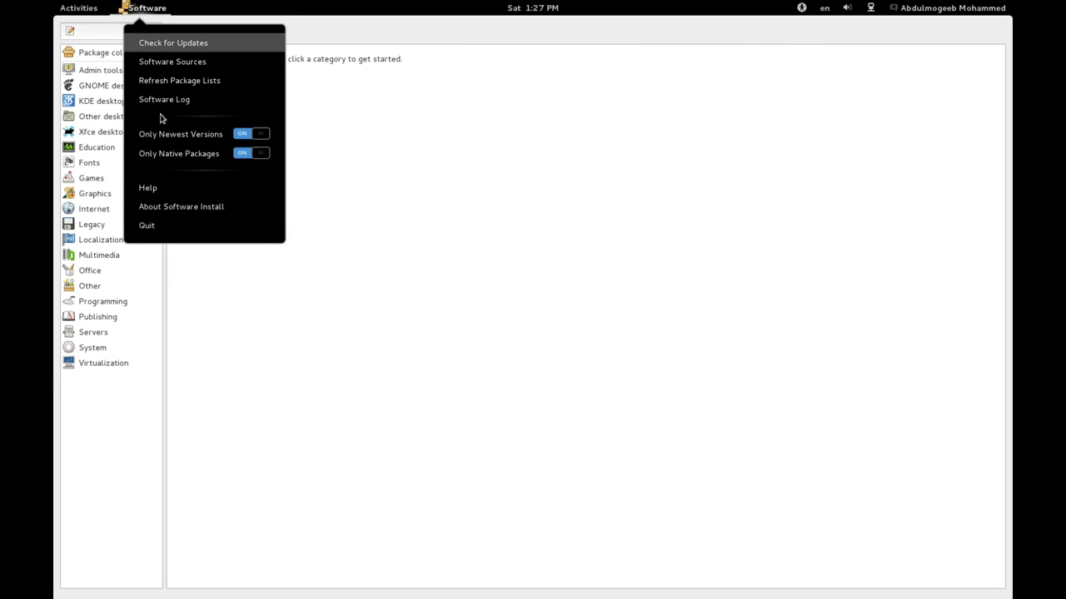
{"action": "left_click", "coordinate": [150, 226]}
Open Files at the Home folder and restore its maximized window to a smaller floating one in the middle of the desktop
{"action": "mouse_move", "coordinate": [53, 3]}
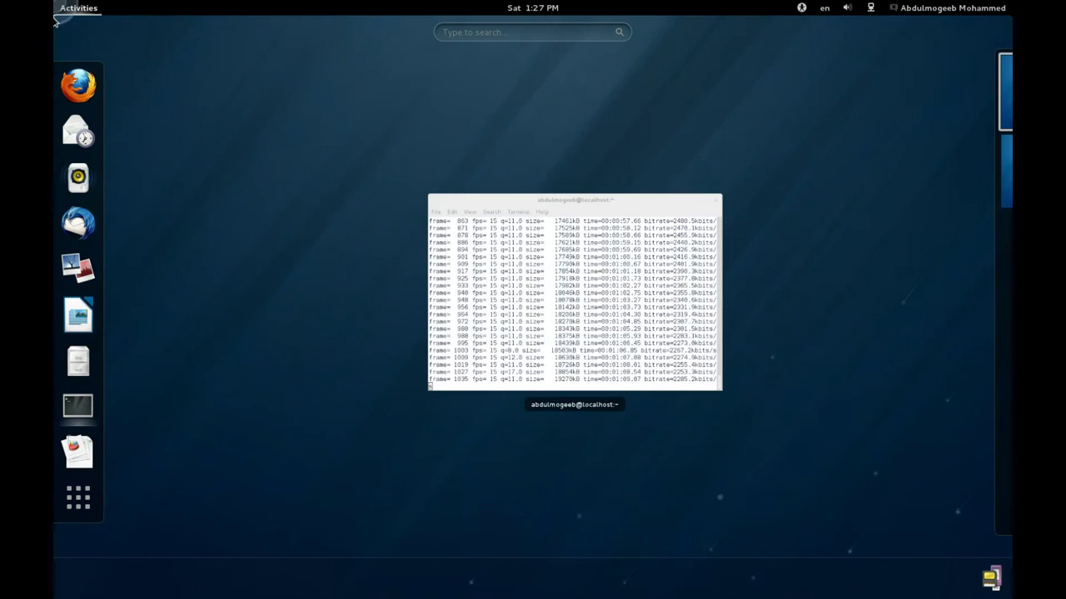
{"action": "left_click", "coordinate": [75, 372]}
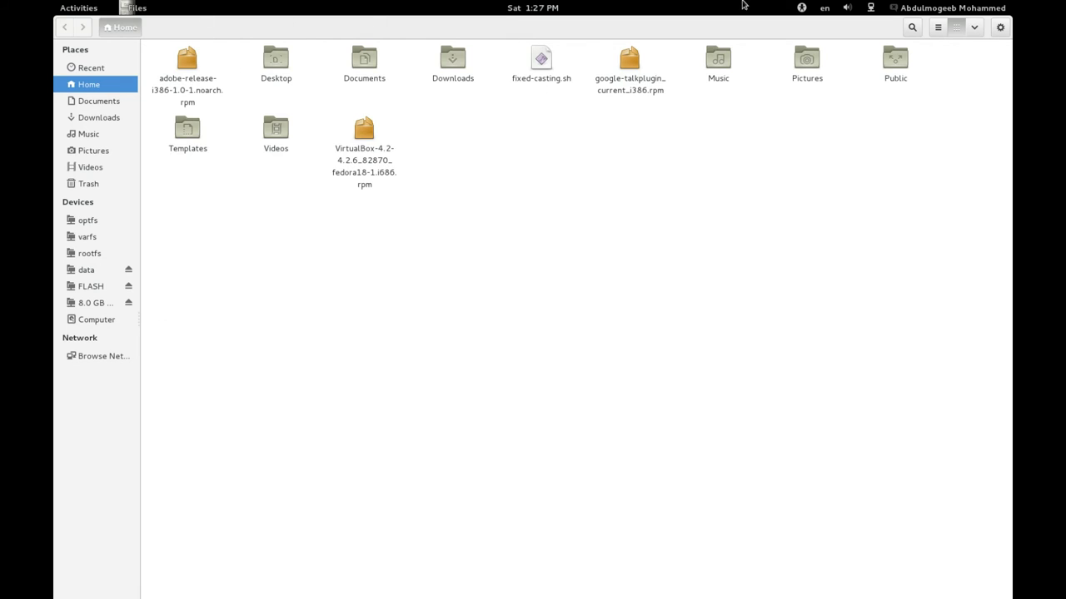
{"action": "key", "text": "super"}
{"action": "left_click", "coordinate": [433, 275]}
{"action": "left_click_drag", "start_coordinate": [449, 25], "coordinate": [472, 172]}
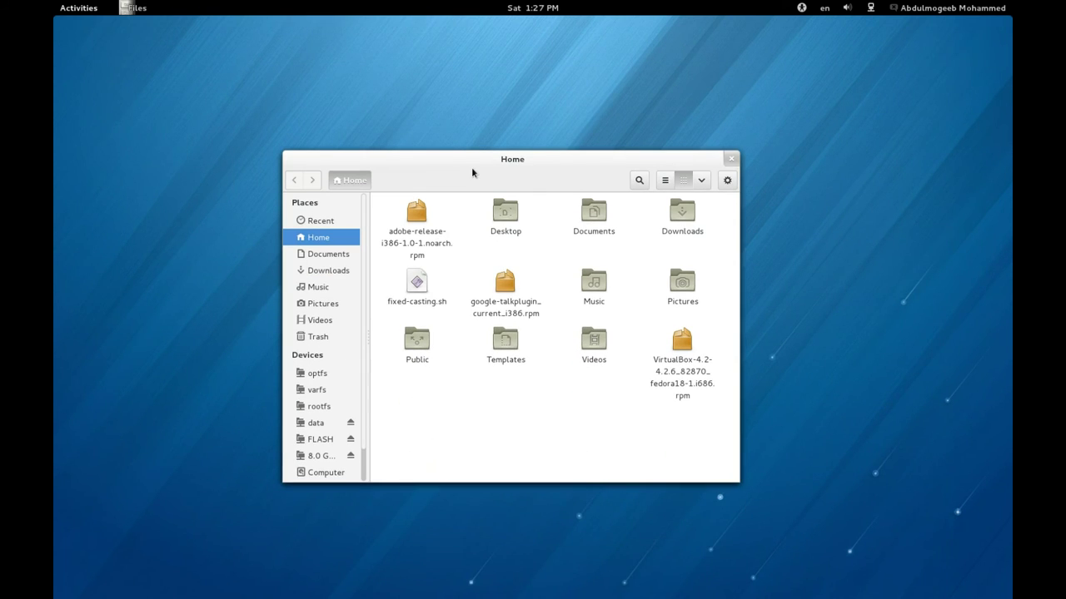
Maximize the floating Home window and close it
{"action": "double_click", "coordinate": [467, 157]}
{"action": "left_click", "coordinate": [999, 28]}
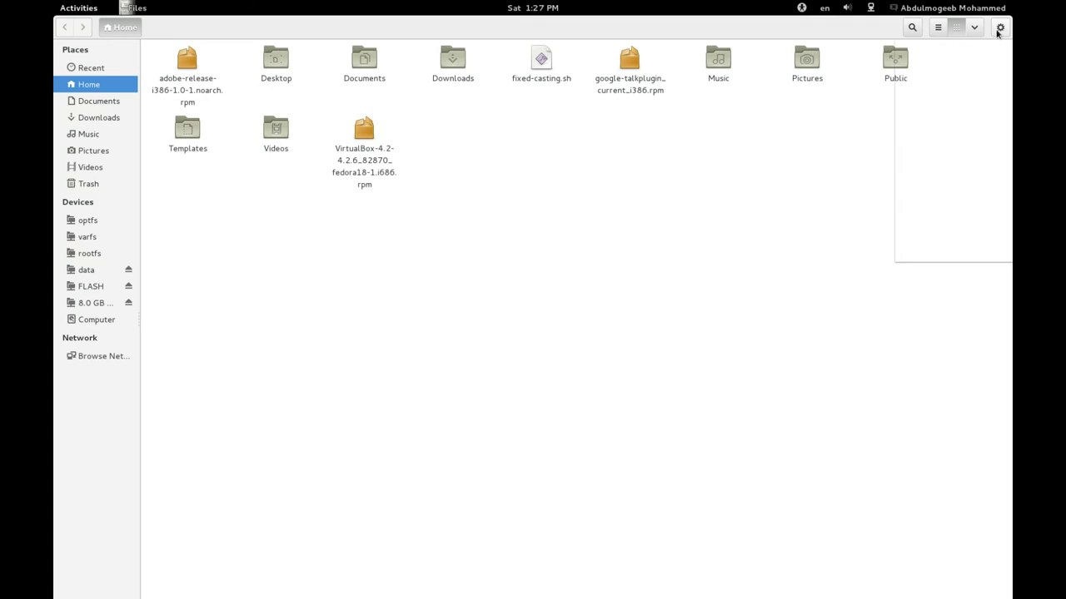
{"action": "left_click", "coordinate": [970, 254]}
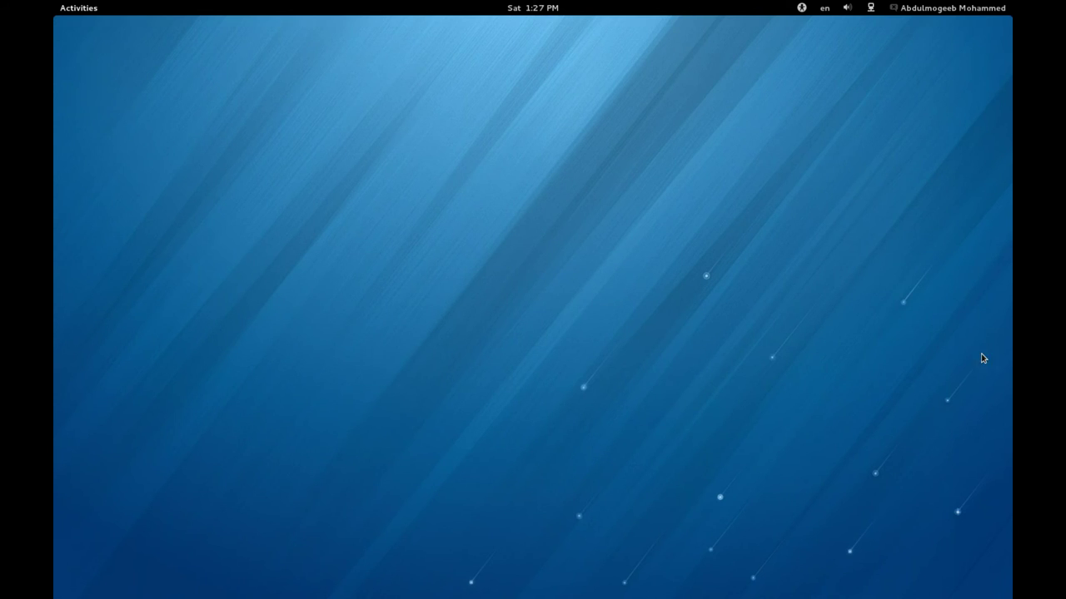
Reopen Files, examine the Home folder's basic properties and permissions, and close both the properties and the window
{"action": "mouse_move", "coordinate": [55, 2]}
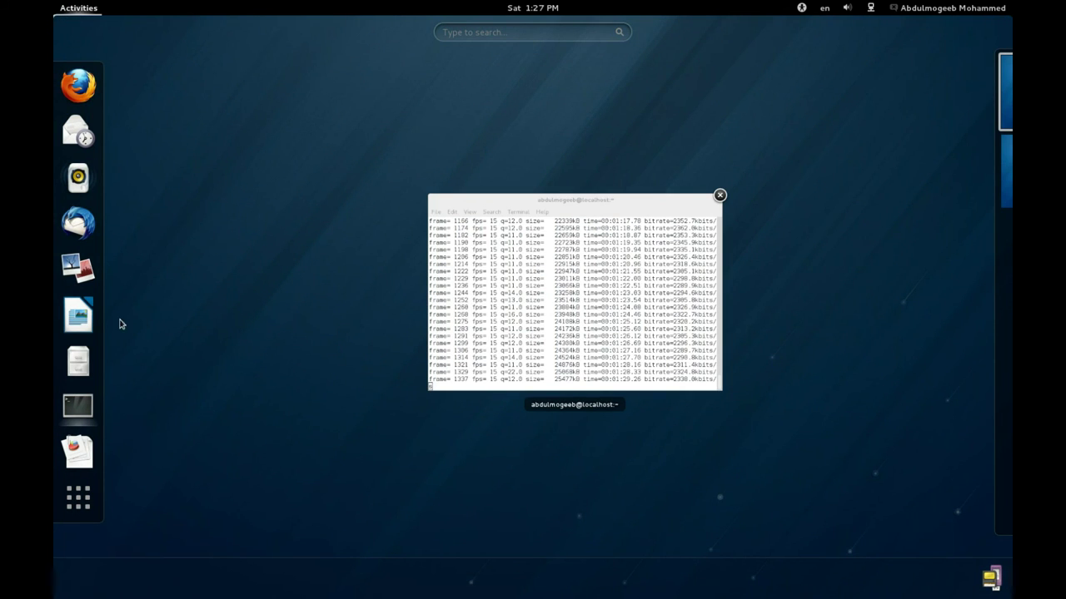
{"action": "left_click", "coordinate": [78, 360]}
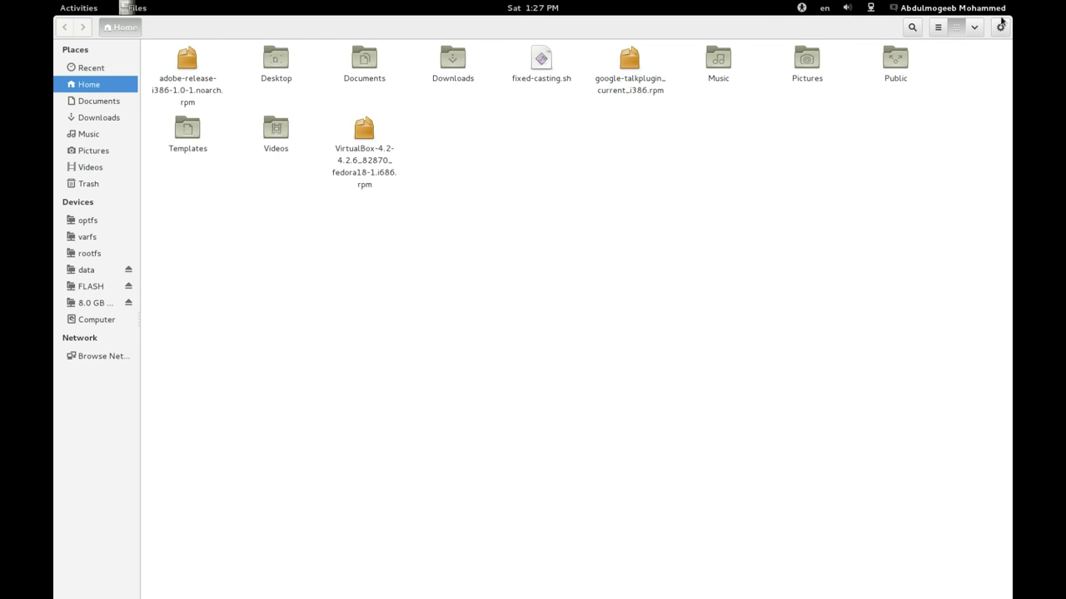
{"action": "left_click", "coordinate": [999, 26]}
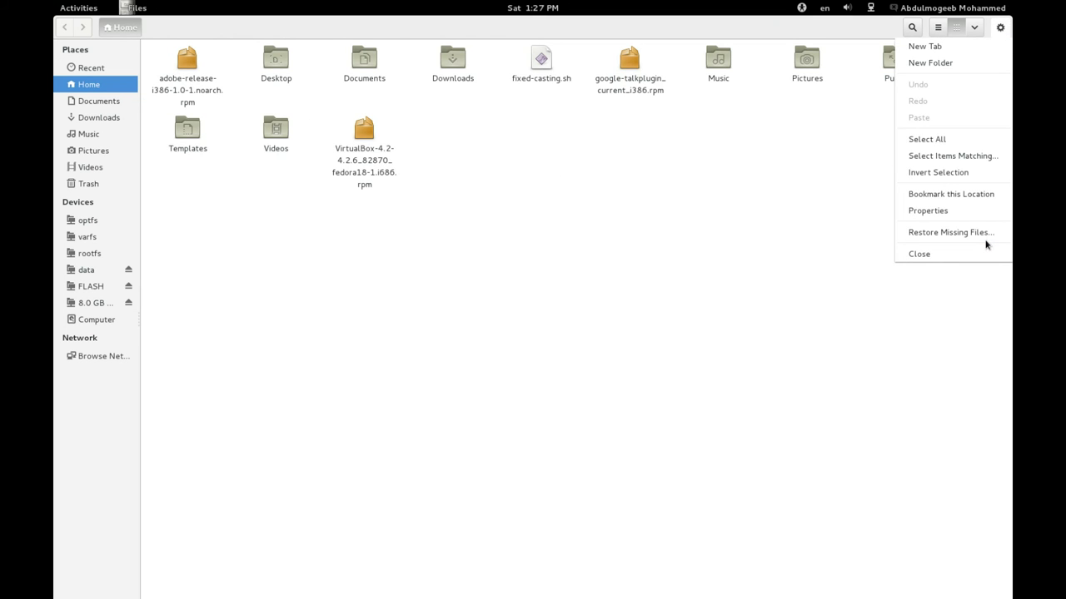
{"action": "left_click", "coordinate": [976, 210]}
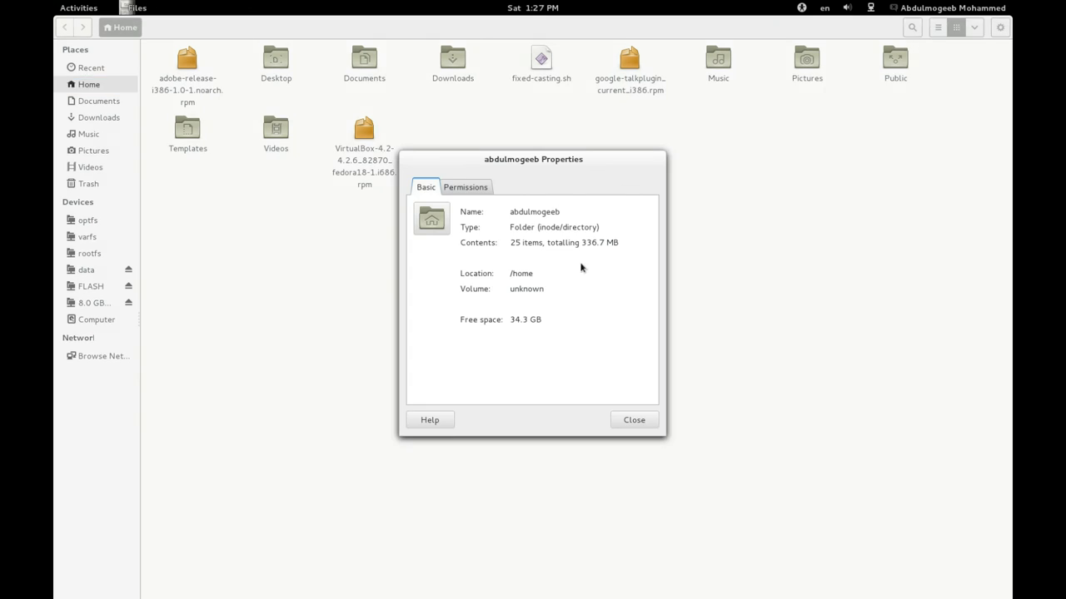
{"action": "left_click", "coordinate": [485, 193]}
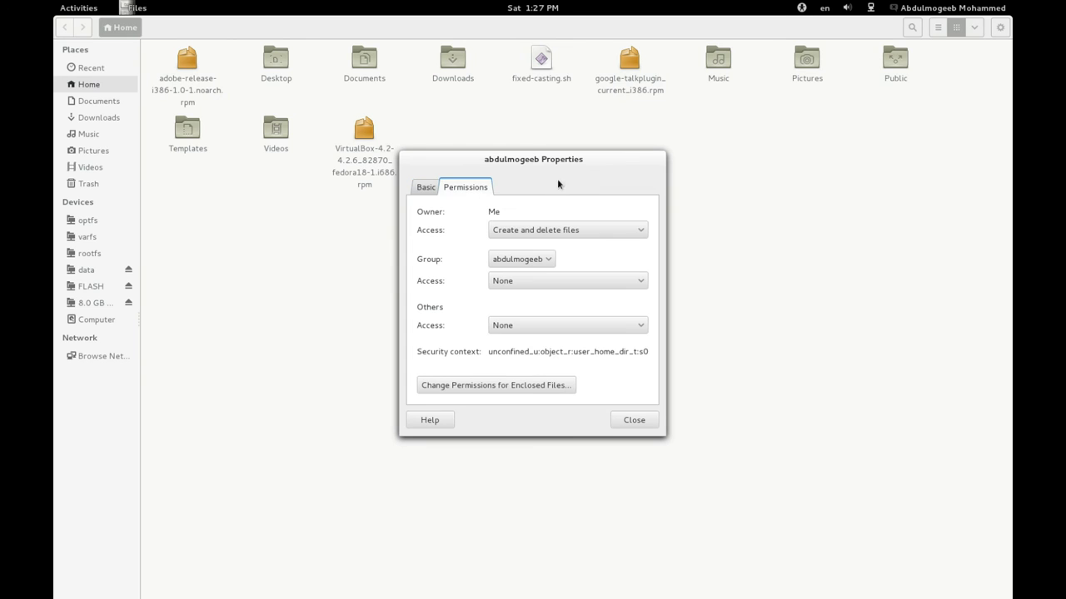
{"action": "left_click", "coordinate": [620, 425]}
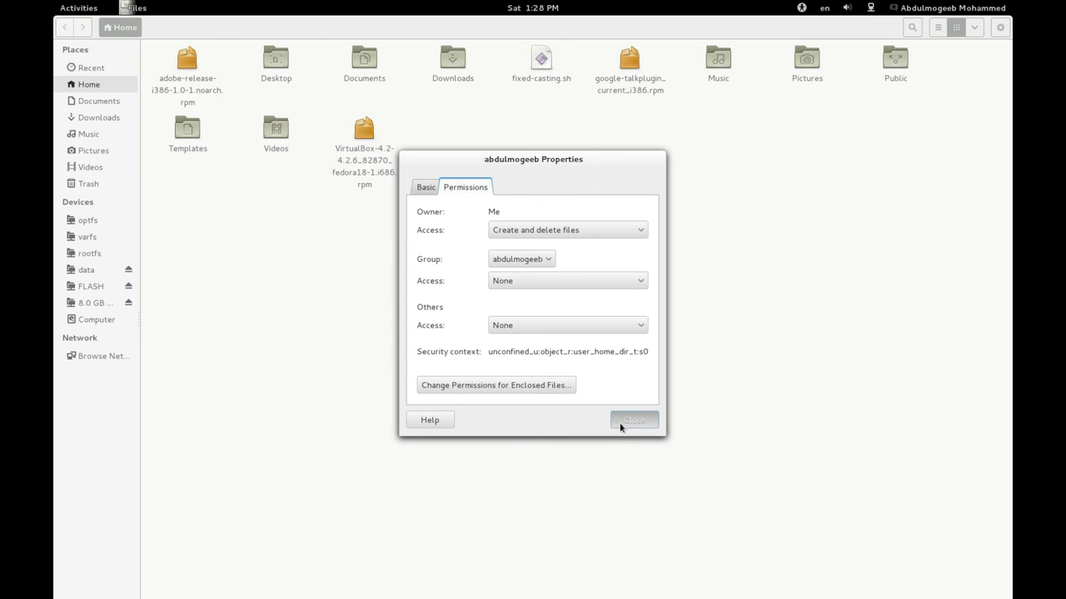
{"action": "left_click", "coordinate": [998, 26]}
{"action": "left_click", "coordinate": [949, 252]}
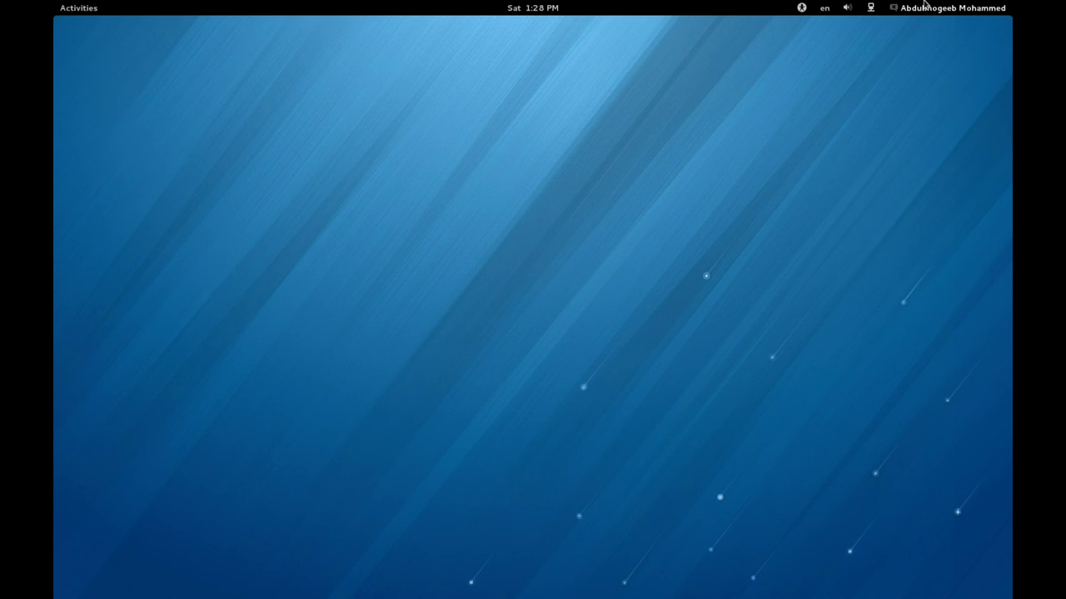
Lock the screen and unlock the session by lifting the lock screen and entering the account password
{"action": "left_click", "coordinate": [924, 5]}
{"action": "left_click", "coordinate": [901, 173]}
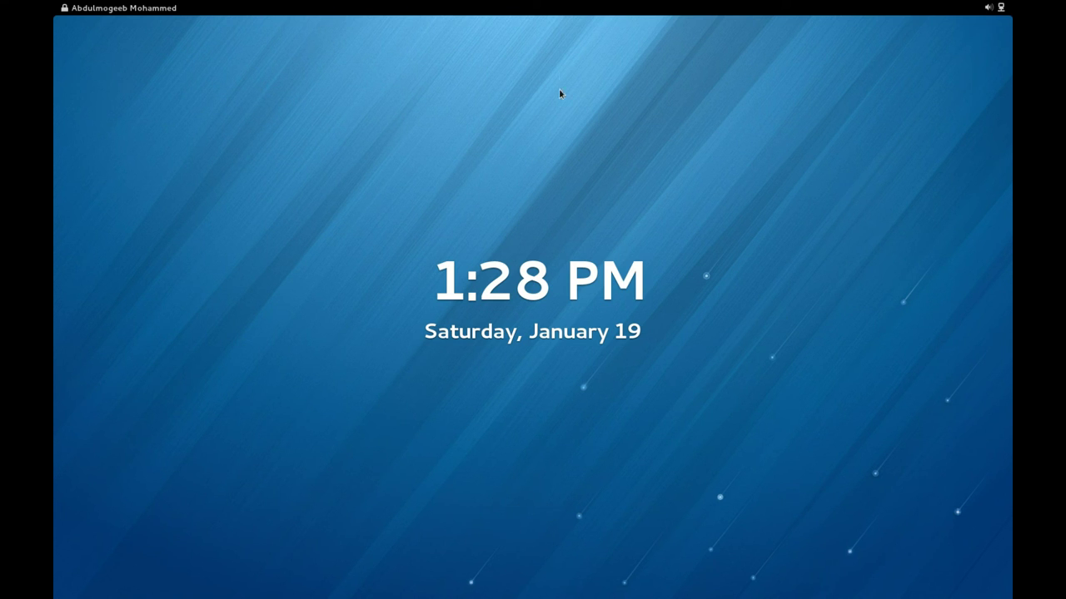
{"action": "left_click_drag", "start_coordinate": [525, 349], "coordinate": [525, 83]}
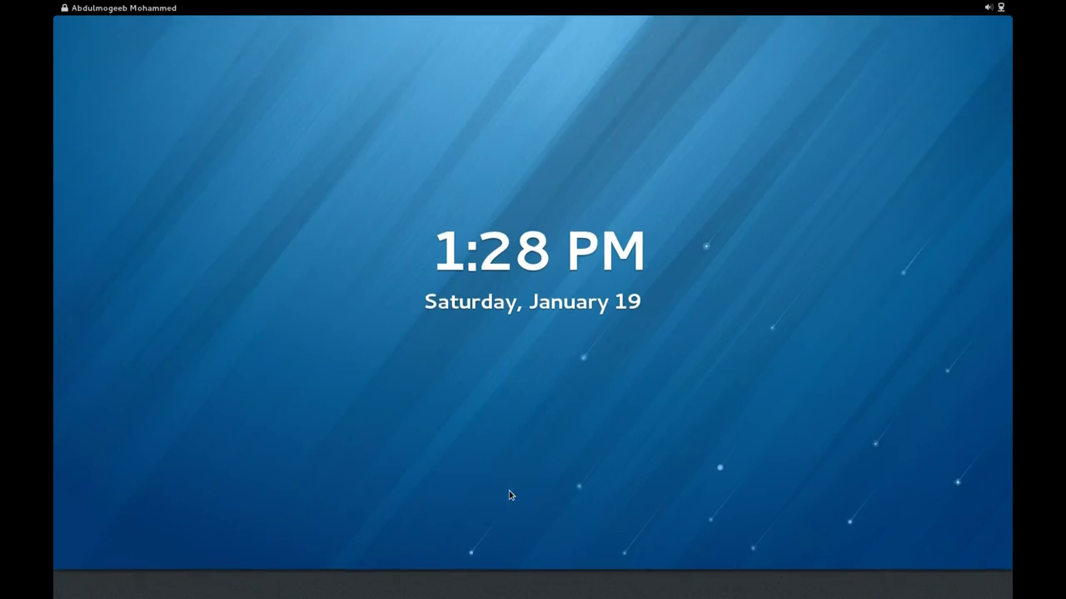
{"action": "left_click_drag", "start_coordinate": [506, 495], "coordinate": [519, 264]}
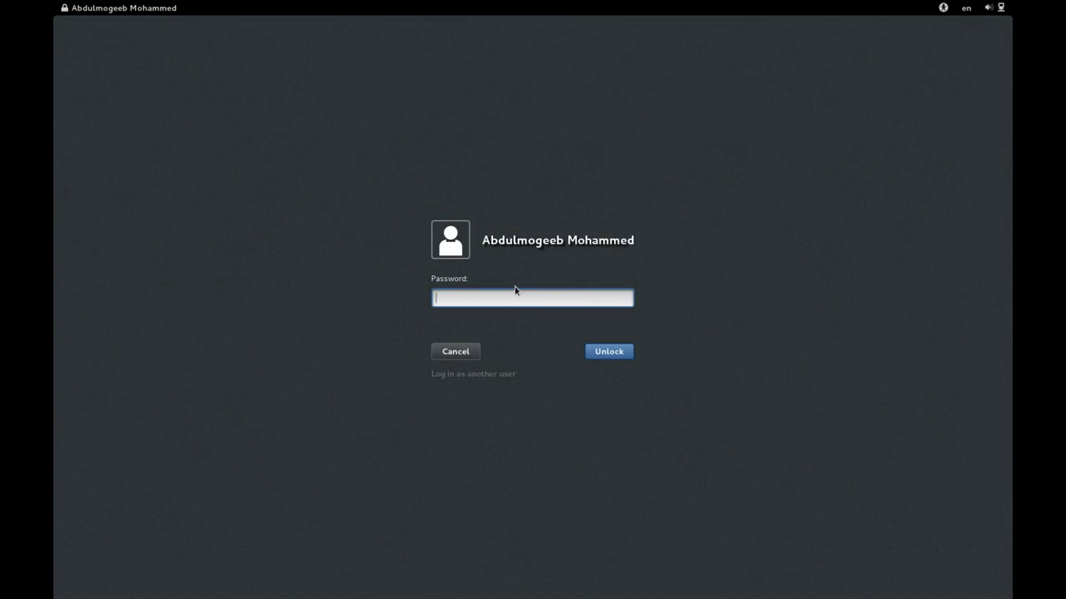
{"action": "key", "text": "Return"}
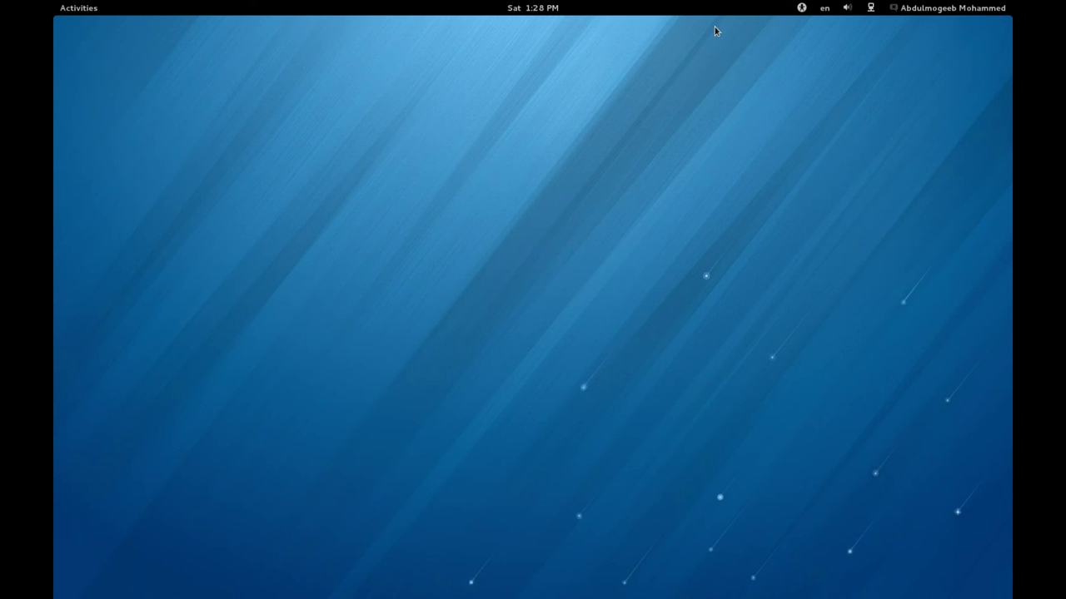
Turn on the Screen Keyboard accessibility option
{"action": "left_click", "coordinate": [804, 6]}
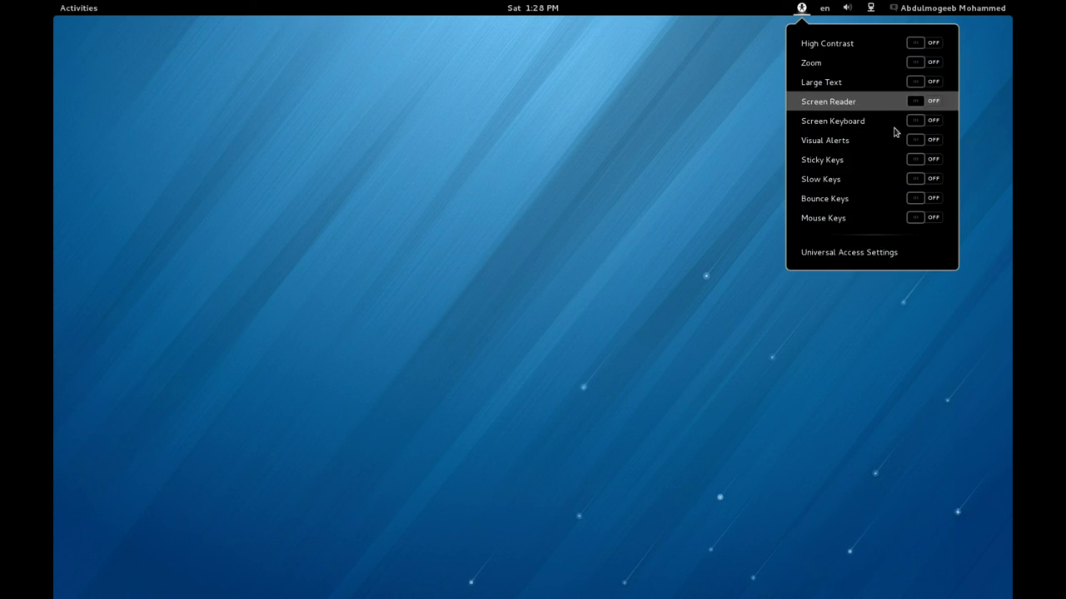
{"action": "left_click", "coordinate": [919, 122]}
{"action": "left_click", "coordinate": [551, 139]}
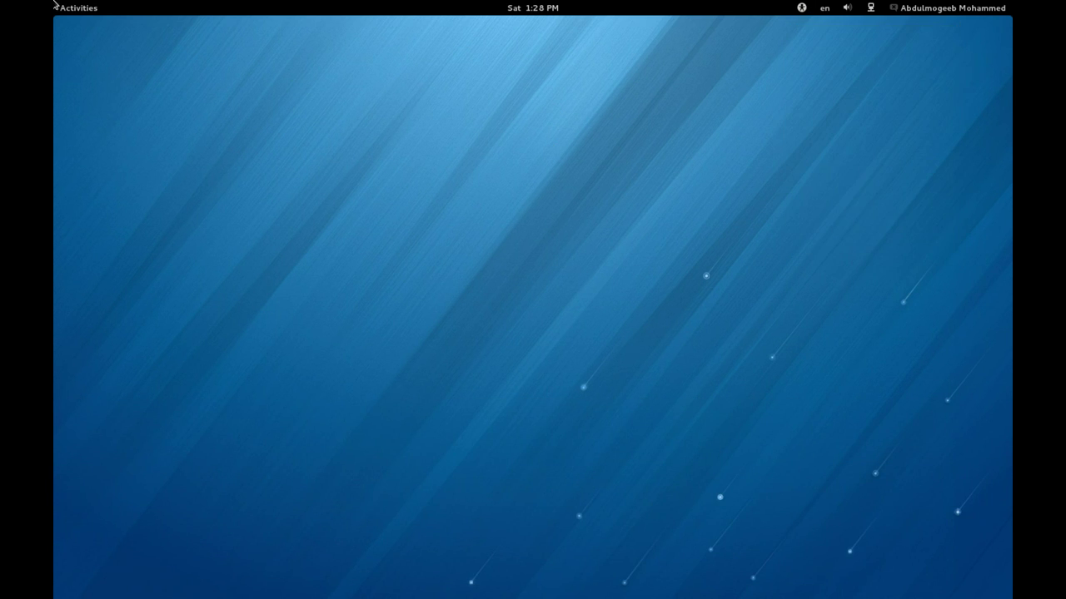
Show the Activities overview, return to the desktop and reveal the message tray
{"action": "mouse_move", "coordinate": [54, 4]}
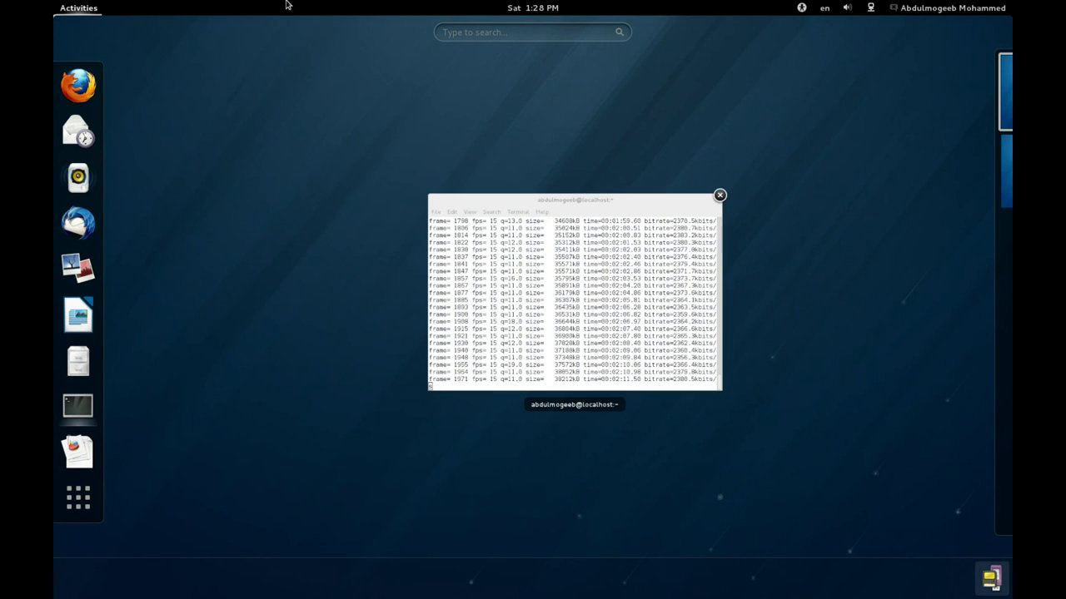
{"action": "left_click", "coordinate": [719, 196]}
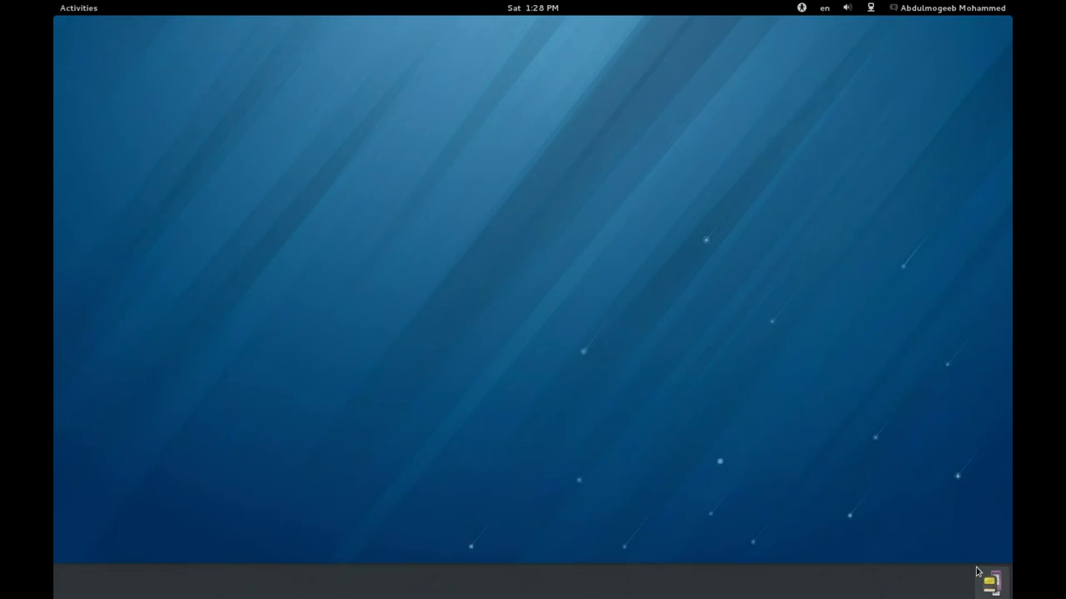